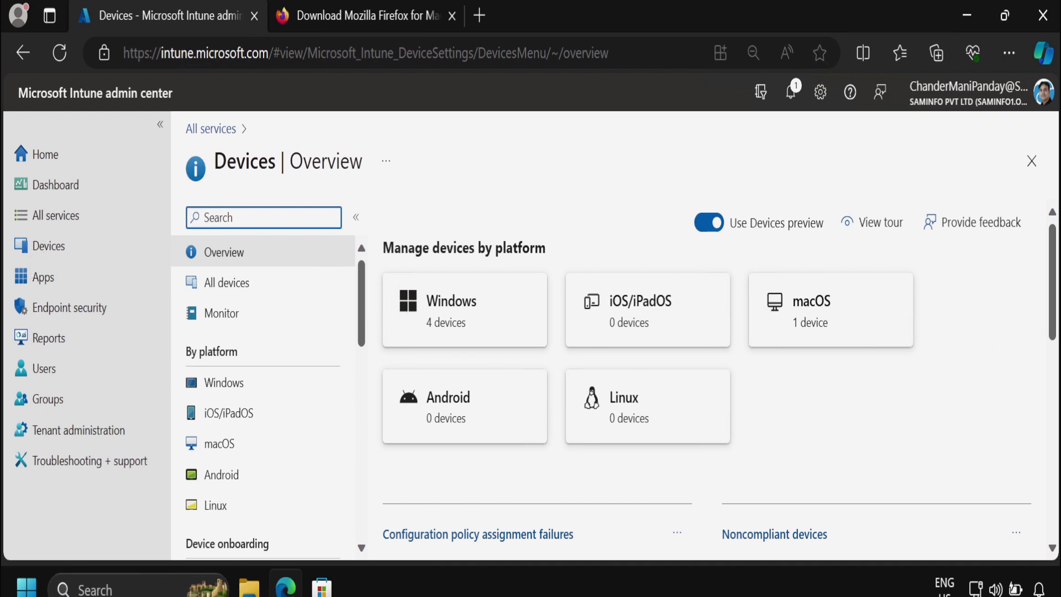
Step: Return to the Intune tab and open the macOS apps list under Apps > By platform
{"action": "left_click", "coordinate": [363, 21]}
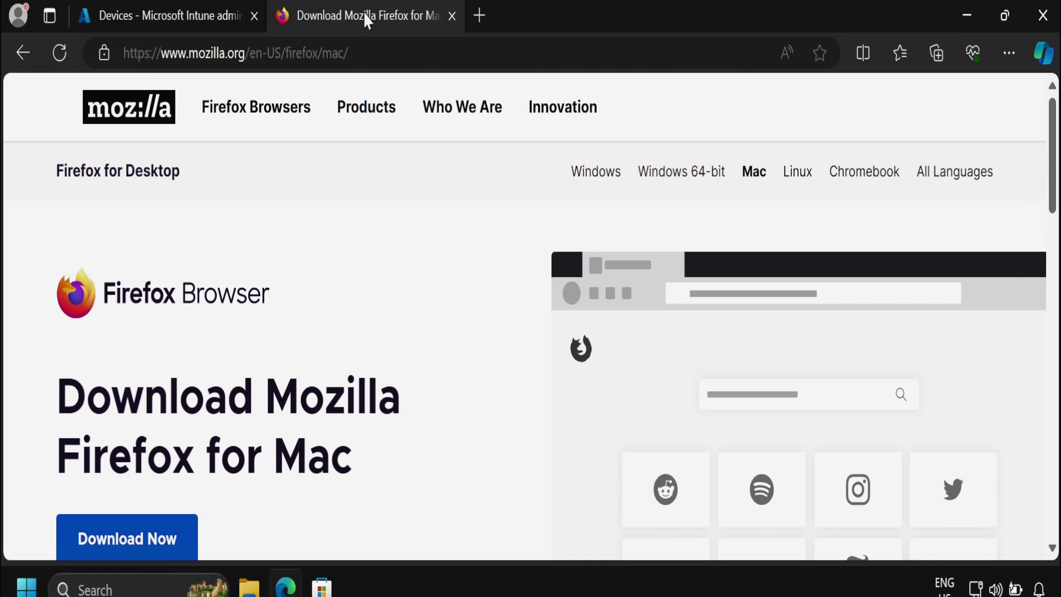
{"action": "left_click", "coordinate": [201, 15]}
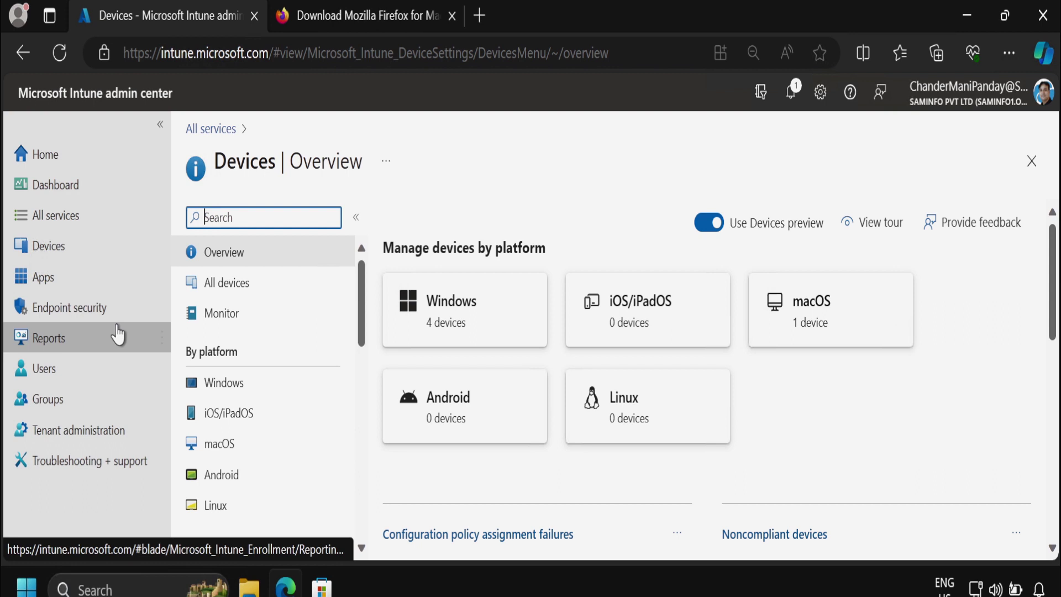
{"action": "left_click", "coordinate": [50, 285]}
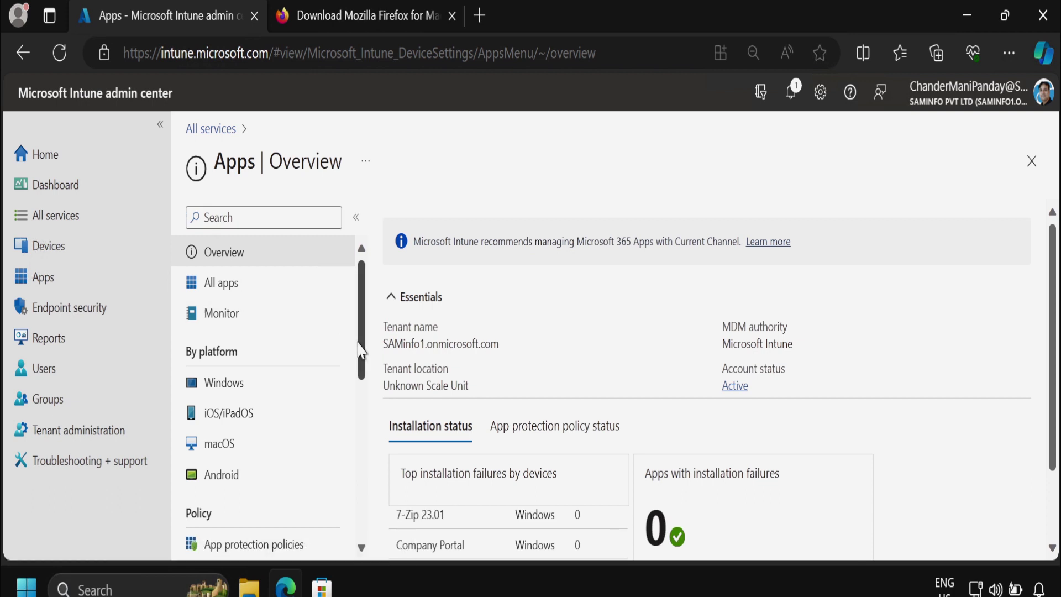
{"action": "scroll", "coordinate": [360, 365], "scroll_direction": "down", "scroll_amount": 2}
{"action": "left_click", "coordinate": [225, 382]}
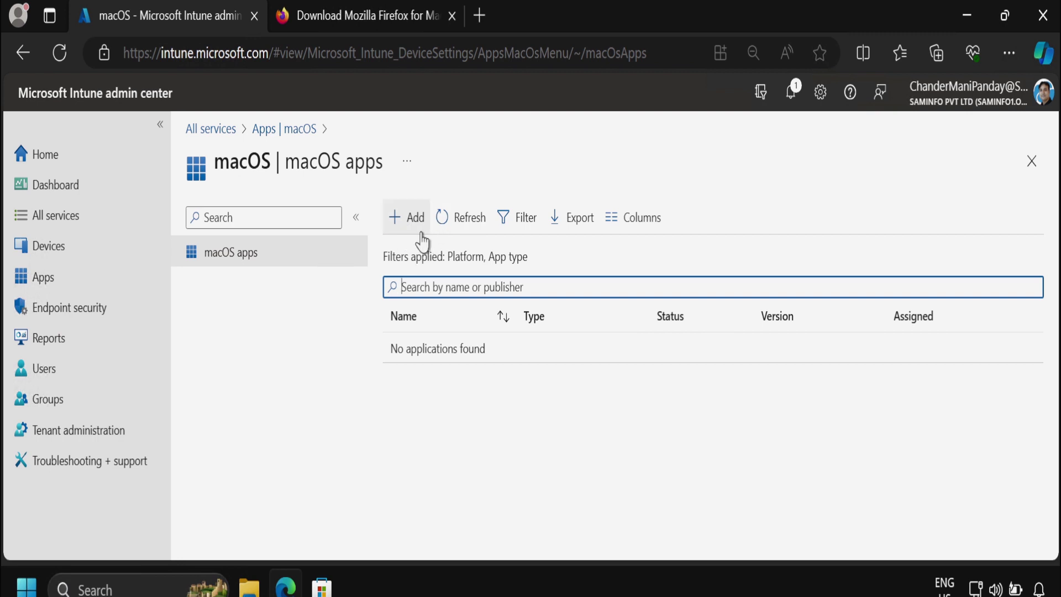
Step: Add a new macOS app with the app type macOS app (DMG)
{"action": "left_click", "coordinate": [403, 222]}
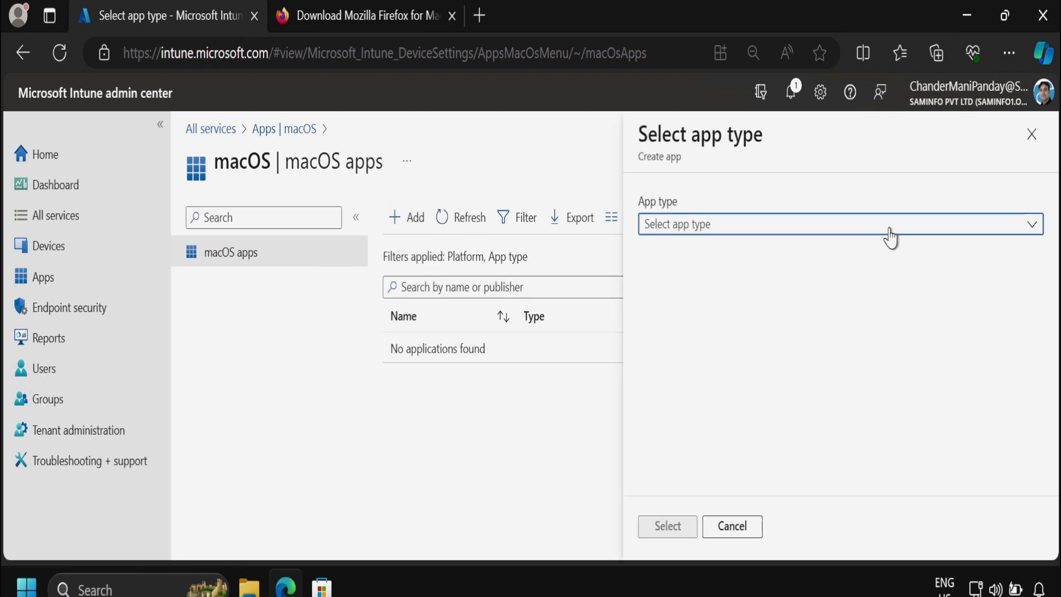
{"action": "left_click", "coordinate": [1031, 223]}
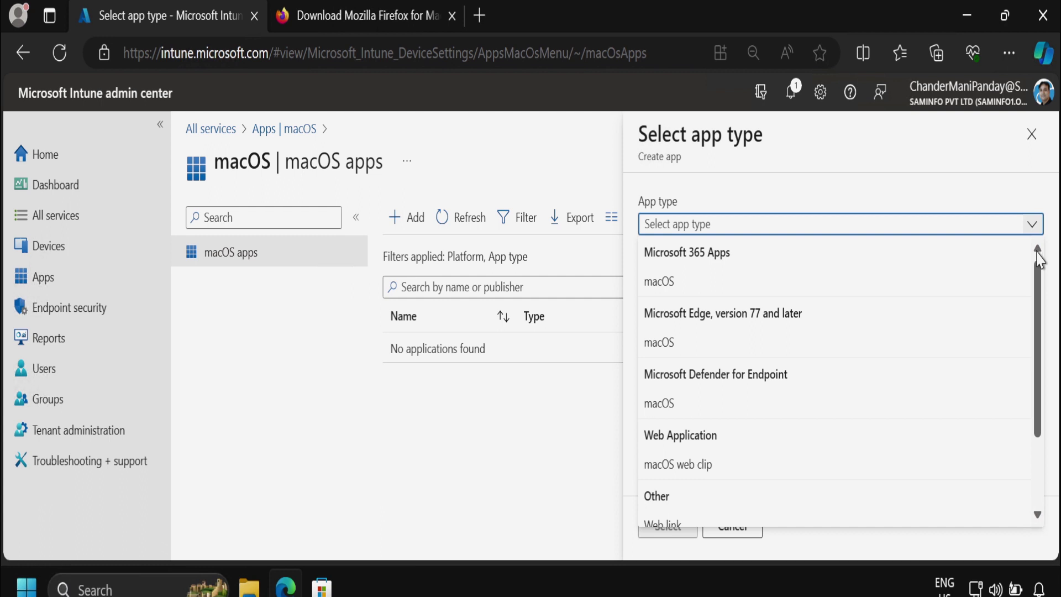
{"action": "left_click_drag", "start_coordinate": [1037, 272], "coordinate": [1038, 399]}
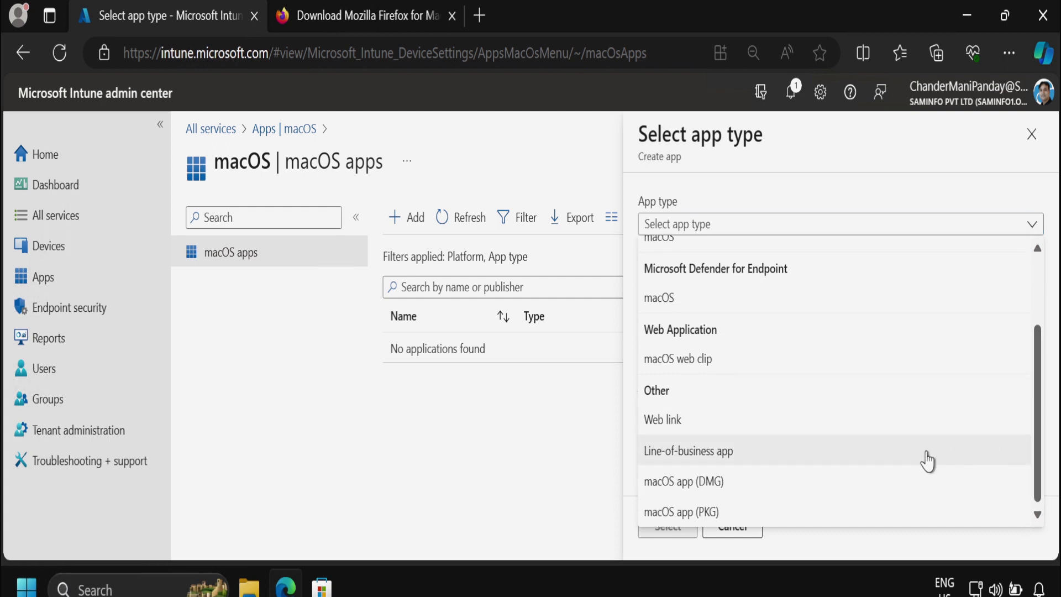
{"action": "left_click", "coordinate": [711, 495]}
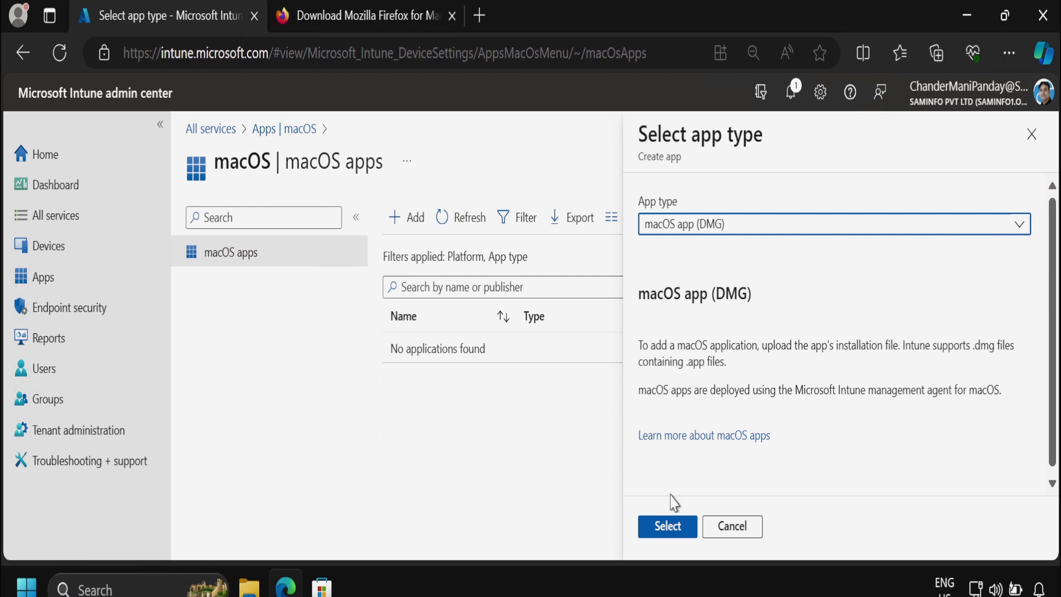
{"action": "left_click", "coordinate": [671, 531]}
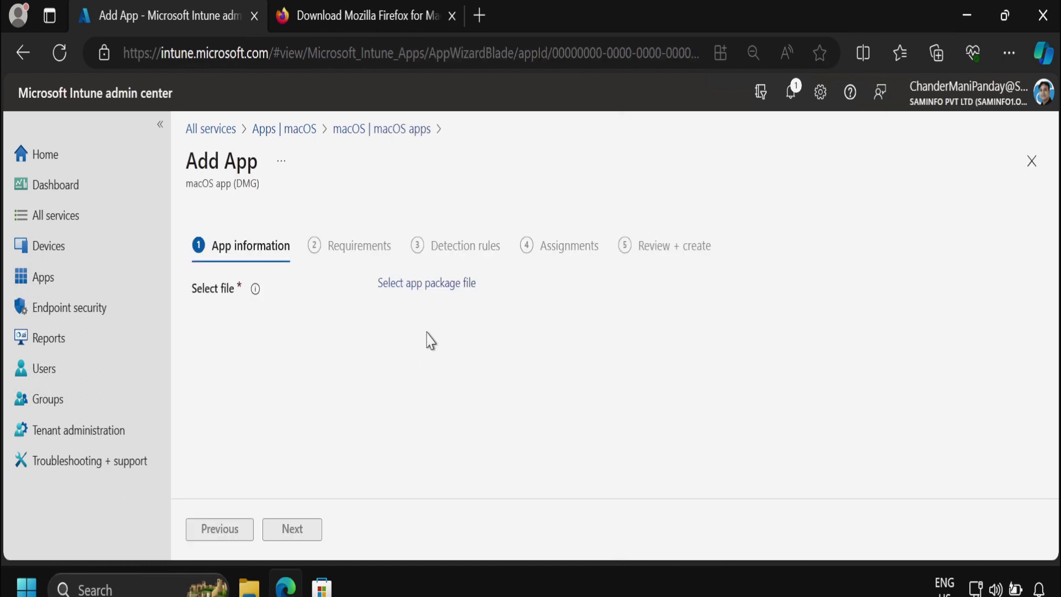
Step: Attach Firefox 122.0.dmg from the Downloads folder as the app package
{"action": "left_click", "coordinate": [436, 299]}
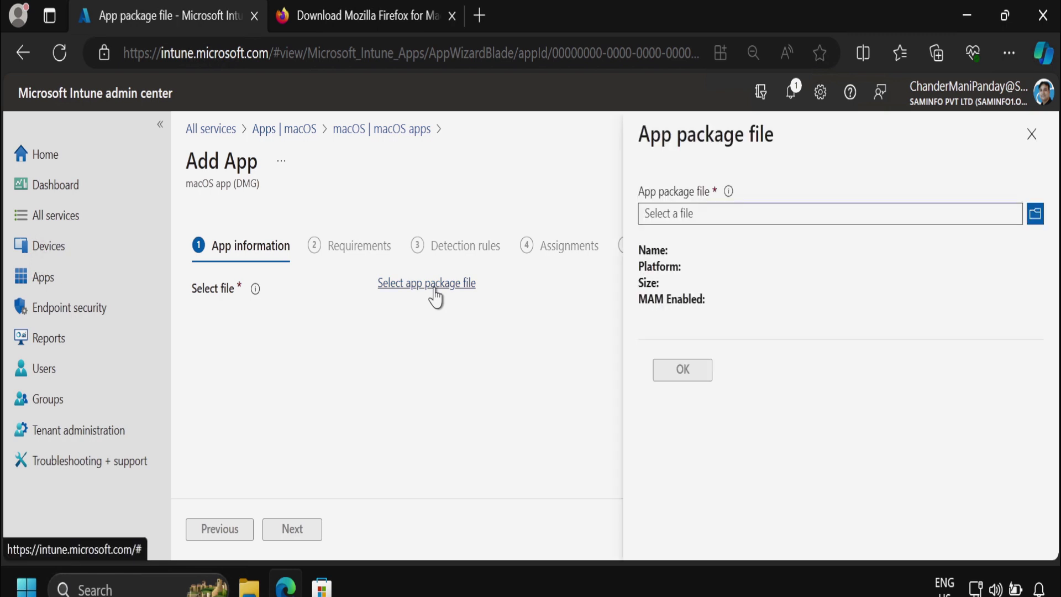
{"action": "left_click", "coordinate": [1036, 215]}
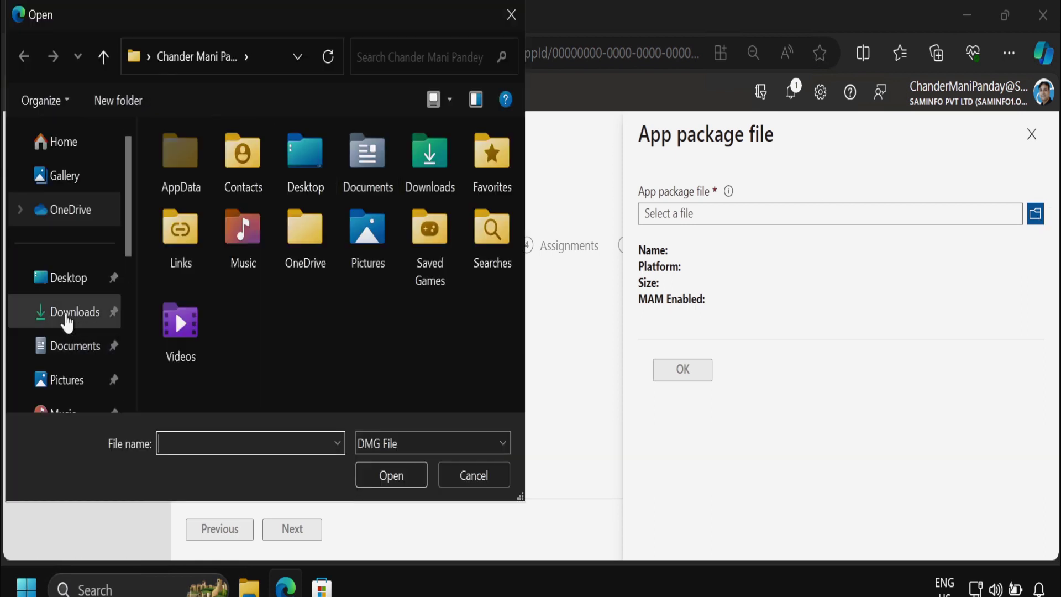
{"action": "left_click", "coordinate": [68, 318]}
{"action": "left_click", "coordinate": [197, 199]}
{"action": "left_click", "coordinate": [390, 480]}
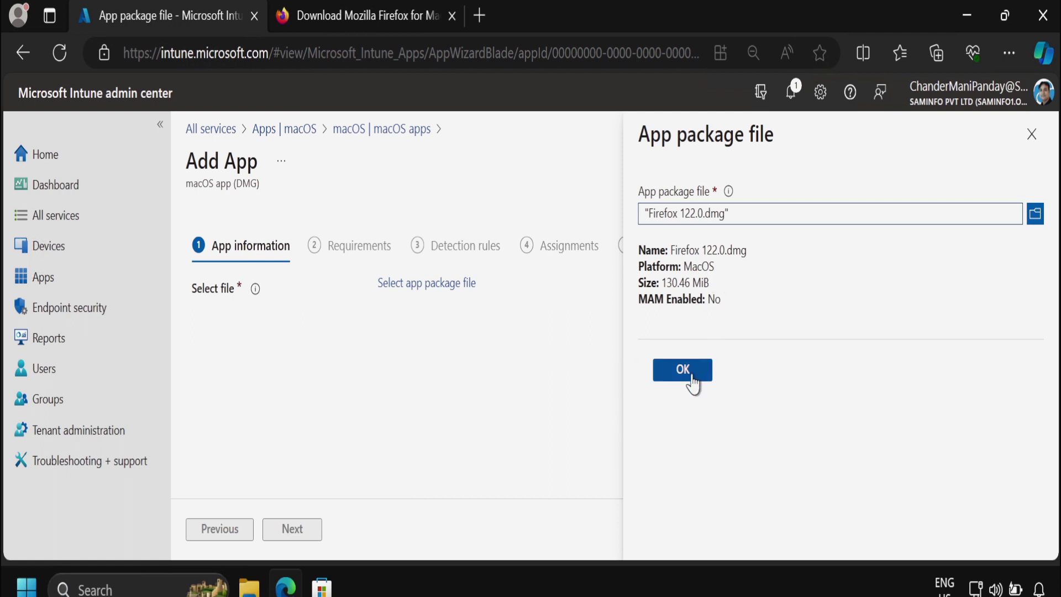
{"action": "left_click", "coordinate": [669, 377]}
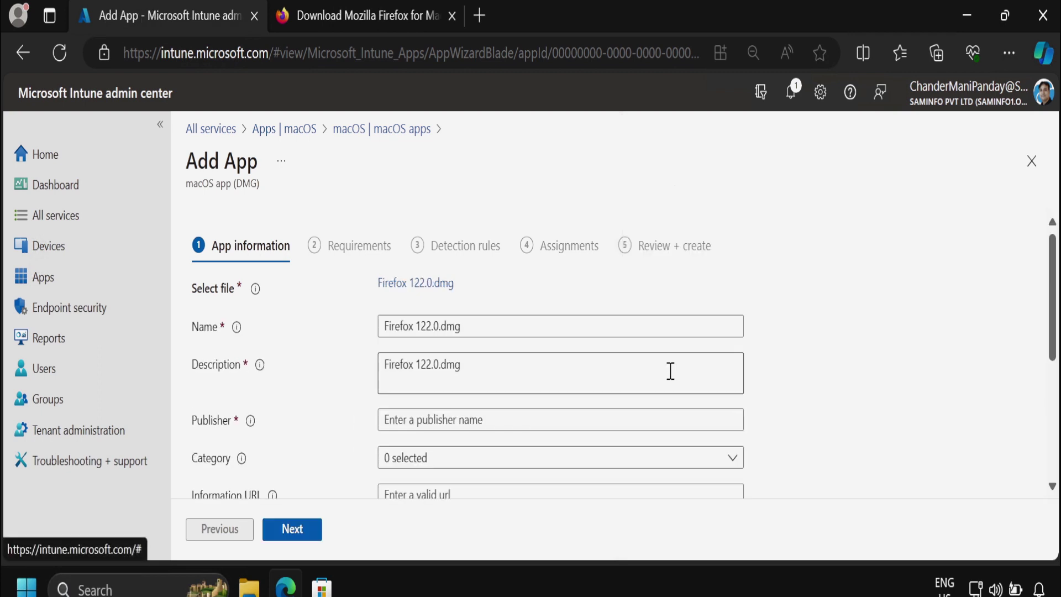
Step: Remove the .dmg extension from the app Name and Description, leaving Firefox 122.0
{"action": "scroll", "coordinate": [967, 287], "scroll_direction": "down", "scroll_amount": 1}
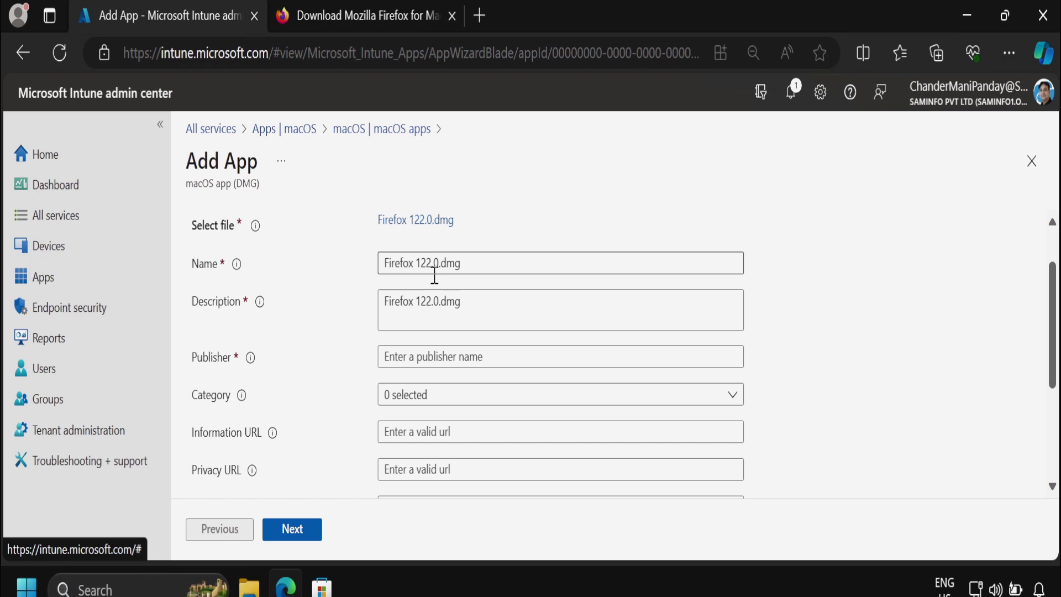
{"action": "left_click_drag", "start_coordinate": [441, 263], "coordinate": [509, 266]}
{"action": "key", "text": "BackSpace"}
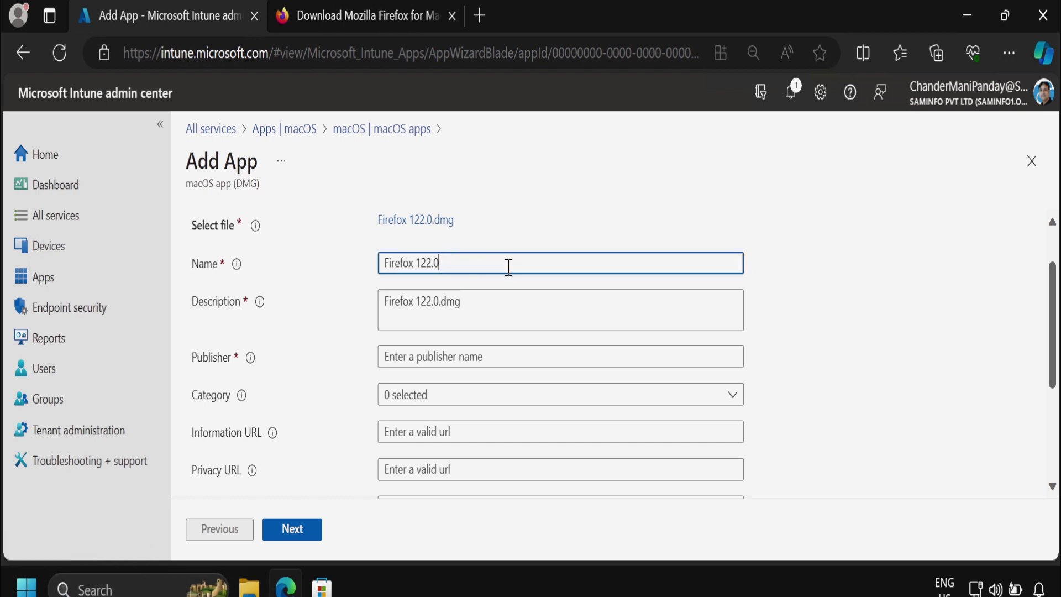
{"action": "left_click_drag", "start_coordinate": [441, 303], "coordinate": [504, 302]}
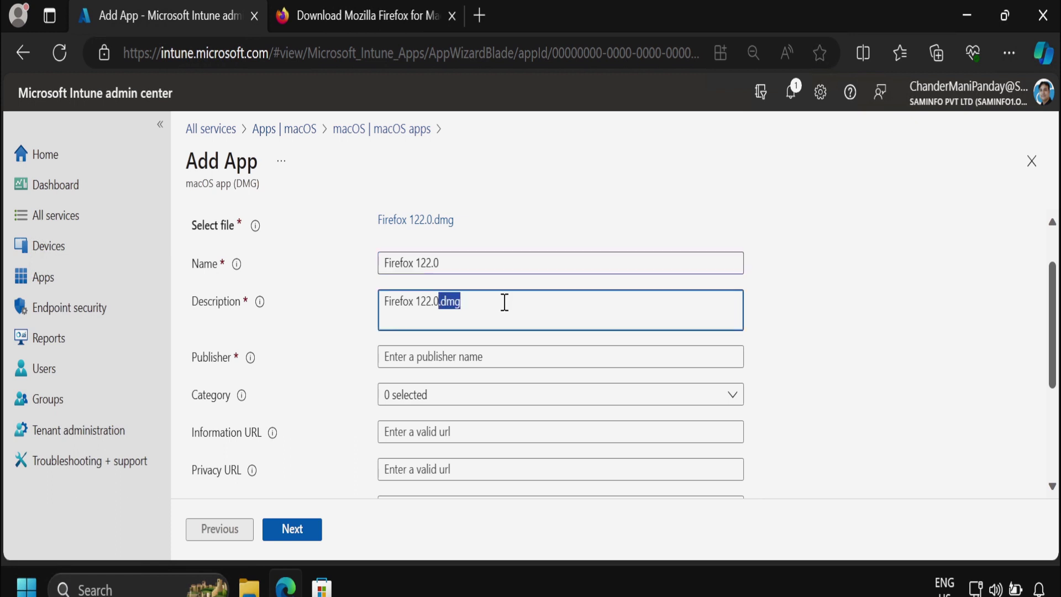
{"action": "key", "text": "BackSpace"}
{"action": "left_click", "coordinate": [918, 302]}
Step: Set Publisher to Mozilla Firefox and Category to Productivity
{"action": "left_click", "coordinate": [461, 357]}
{"action": "type", "text": "Mozilla Firefox"}
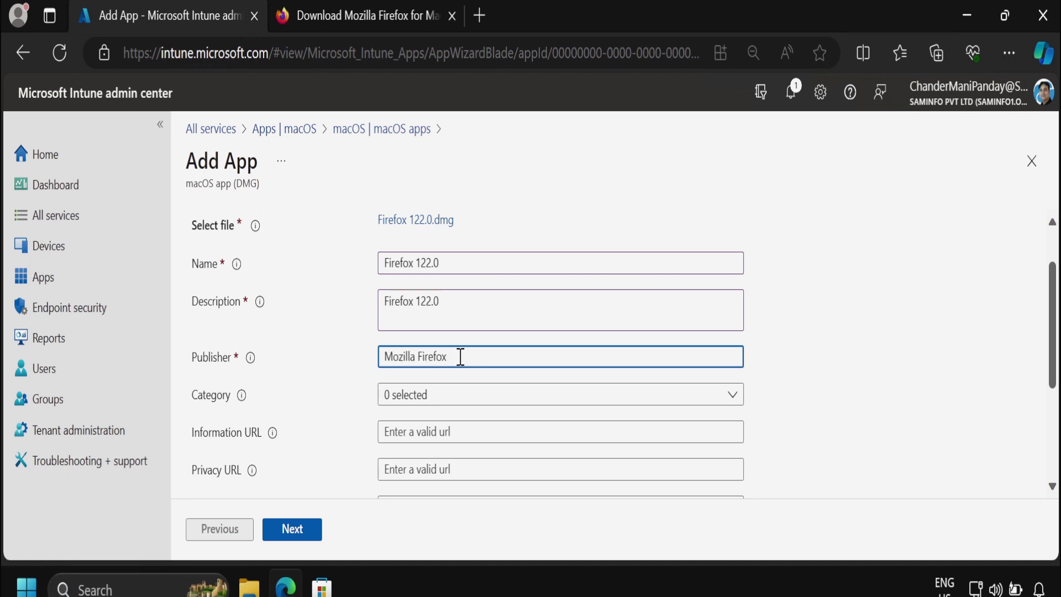
{"action": "left_click", "coordinate": [653, 399]}
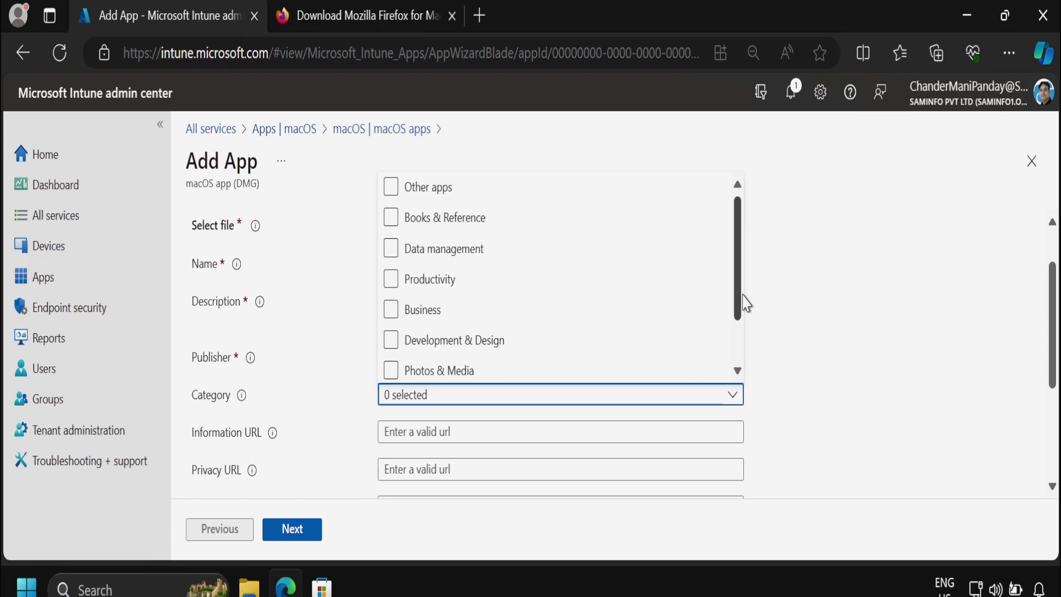
{"action": "left_click_drag", "start_coordinate": [741, 303], "coordinate": [742, 324]}
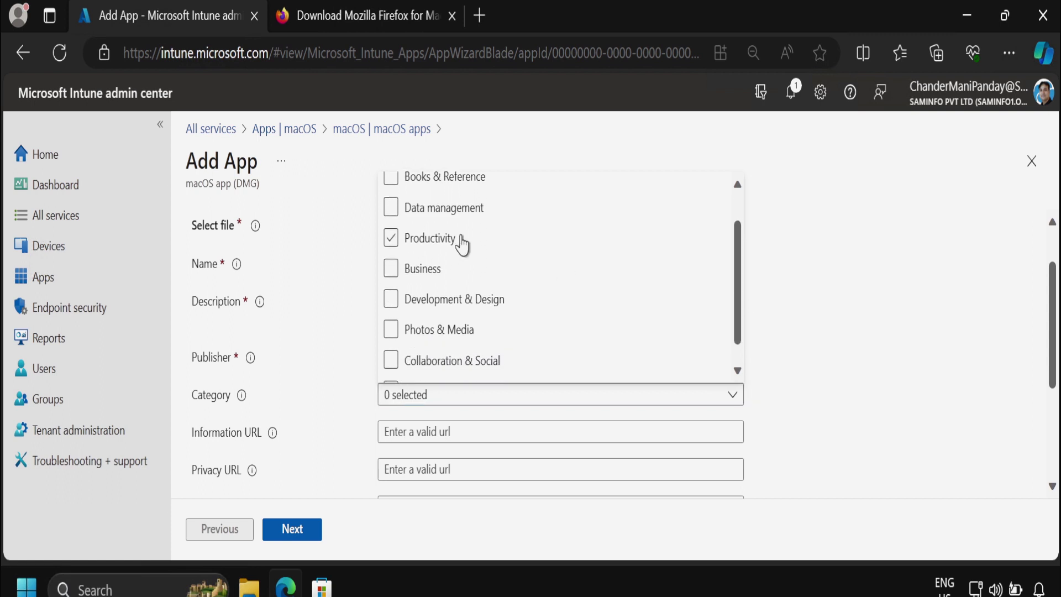
{"action": "left_click", "coordinate": [399, 241]}
{"action": "left_click", "coordinate": [791, 301]}
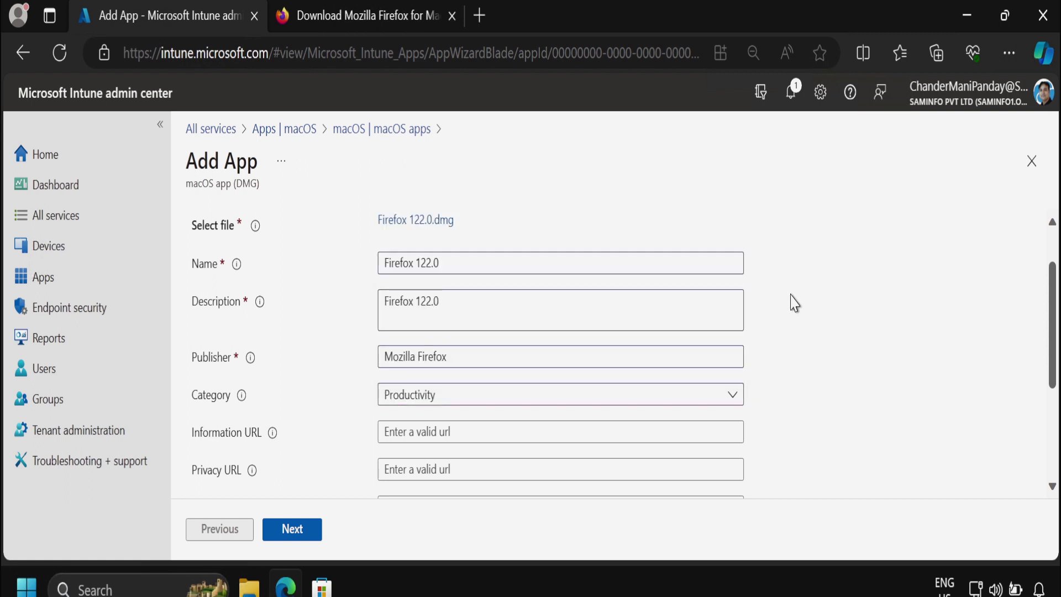
{"action": "scroll", "coordinate": [1034, 302], "scroll_direction": "down", "scroll_amount": 4}
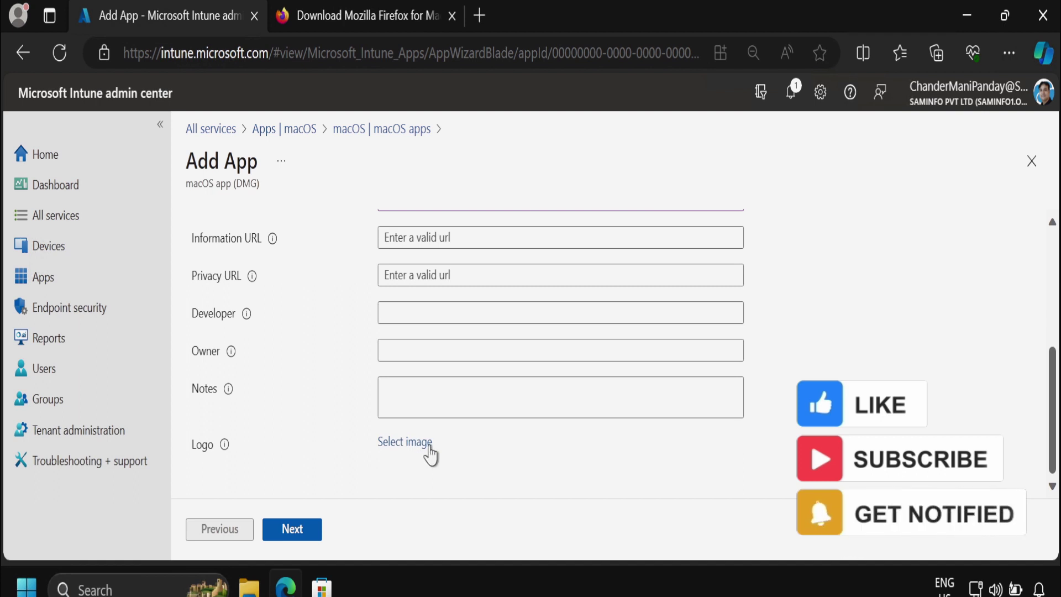
Step: Upload firefox-logo-png-transparent.png from Downloads as the app logo and continue to Requirements
{"action": "left_click", "coordinate": [409, 443]}
{"action": "left_click", "coordinate": [1035, 223]}
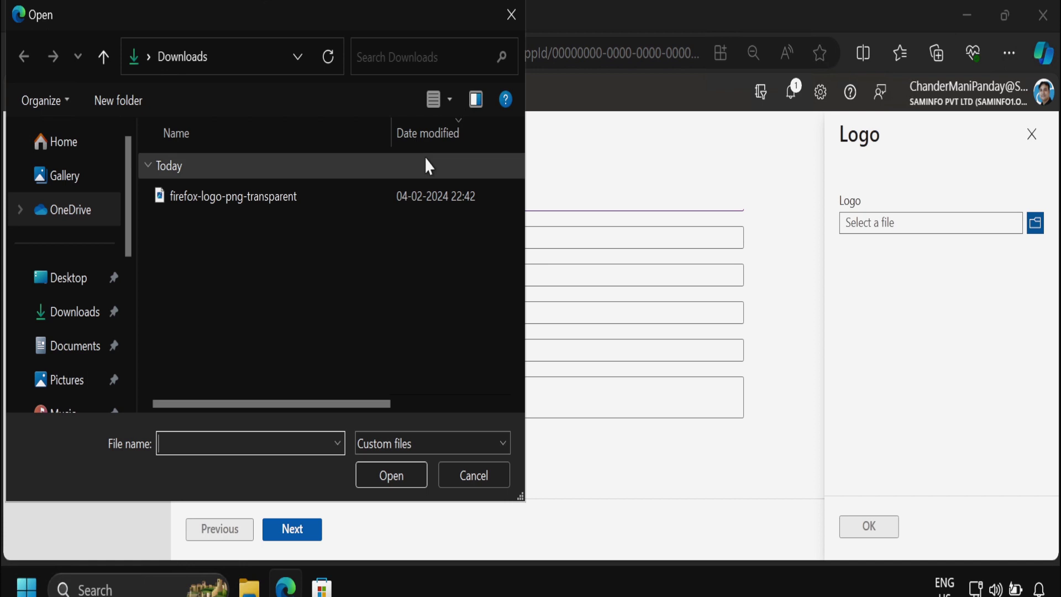
{"action": "left_click", "coordinate": [263, 199]}
{"action": "left_click", "coordinate": [392, 478]}
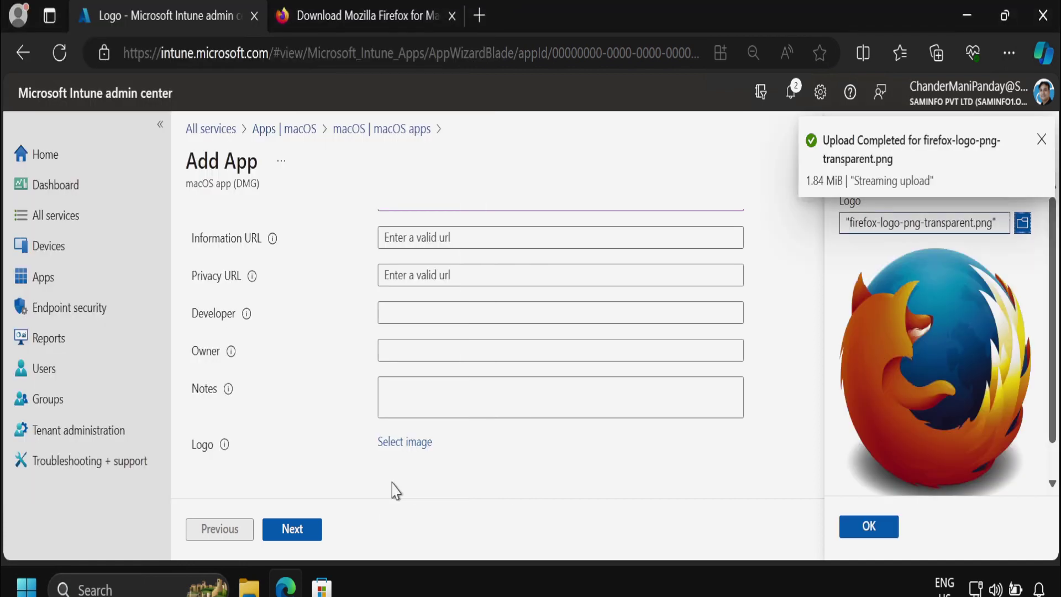
{"action": "left_click", "coordinate": [880, 530]}
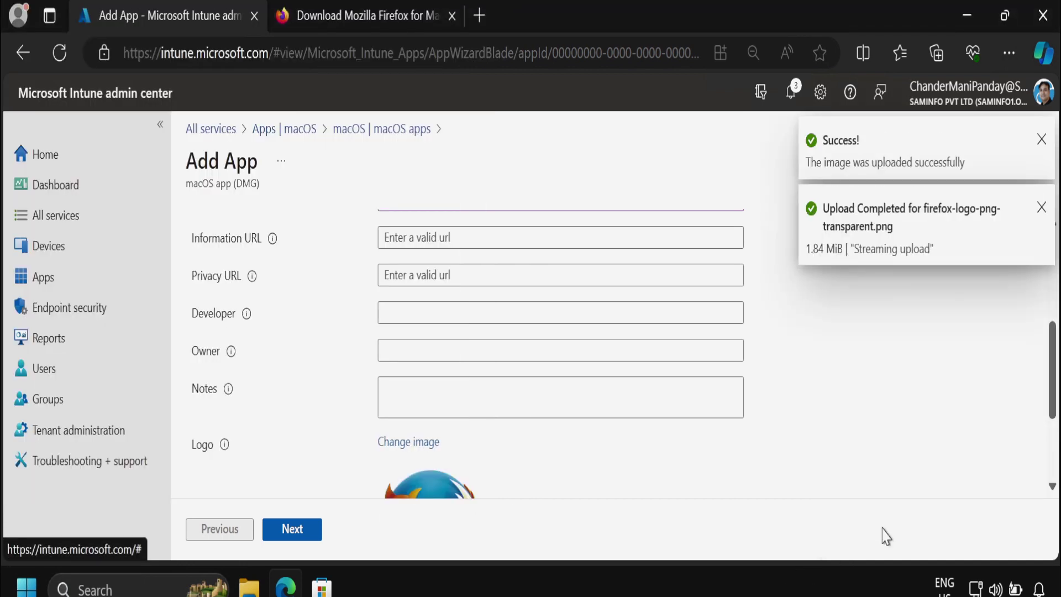
{"action": "left_click", "coordinate": [297, 533]}
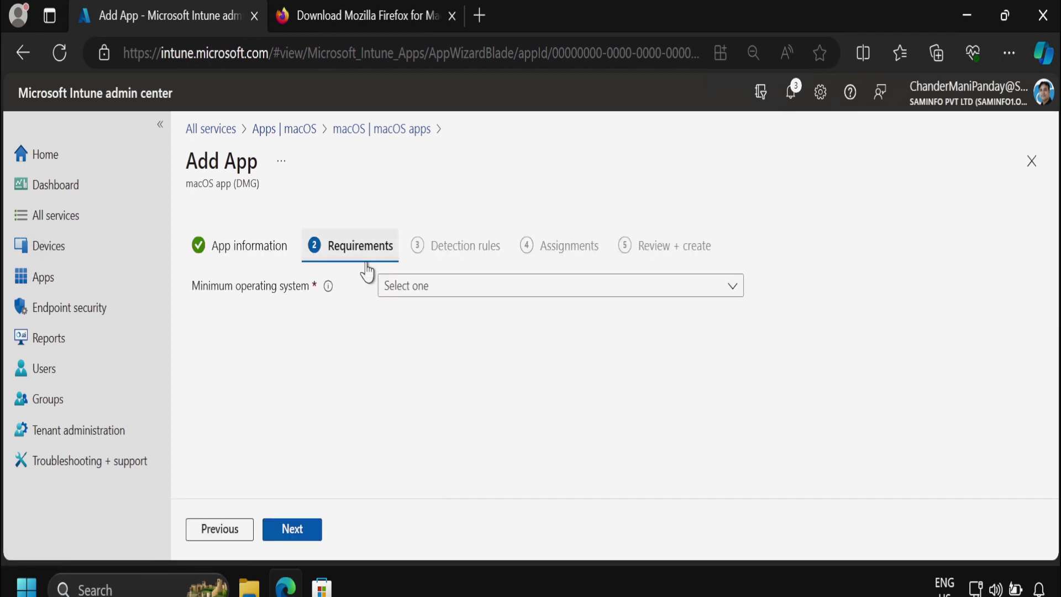
Step: Set the minimum operating system to macOS Monterey 12.0 and continue to Detection rules
{"action": "left_click", "coordinate": [453, 289]}
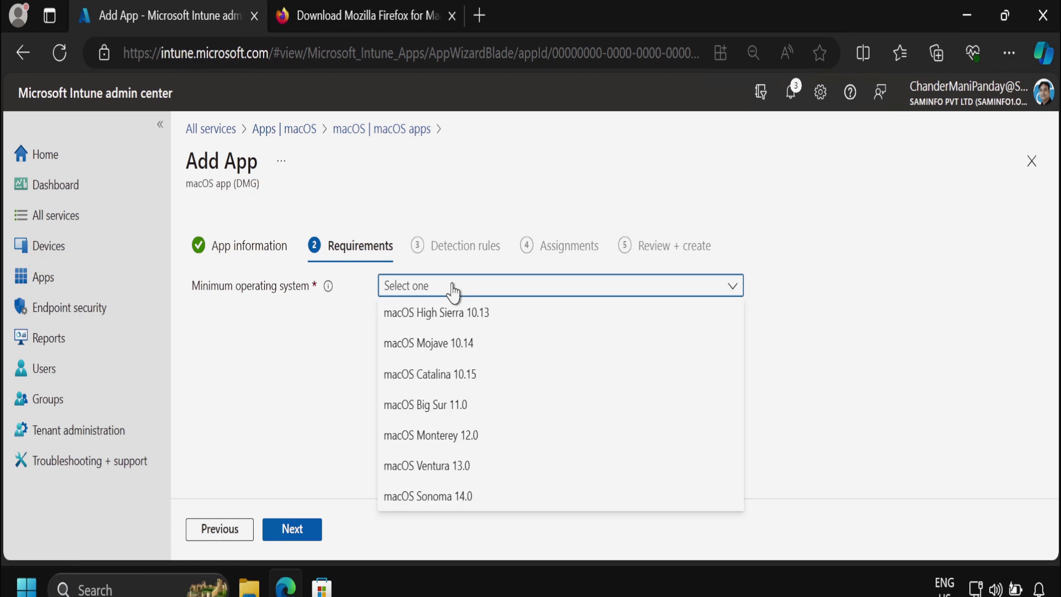
{"action": "left_click", "coordinate": [441, 436]}
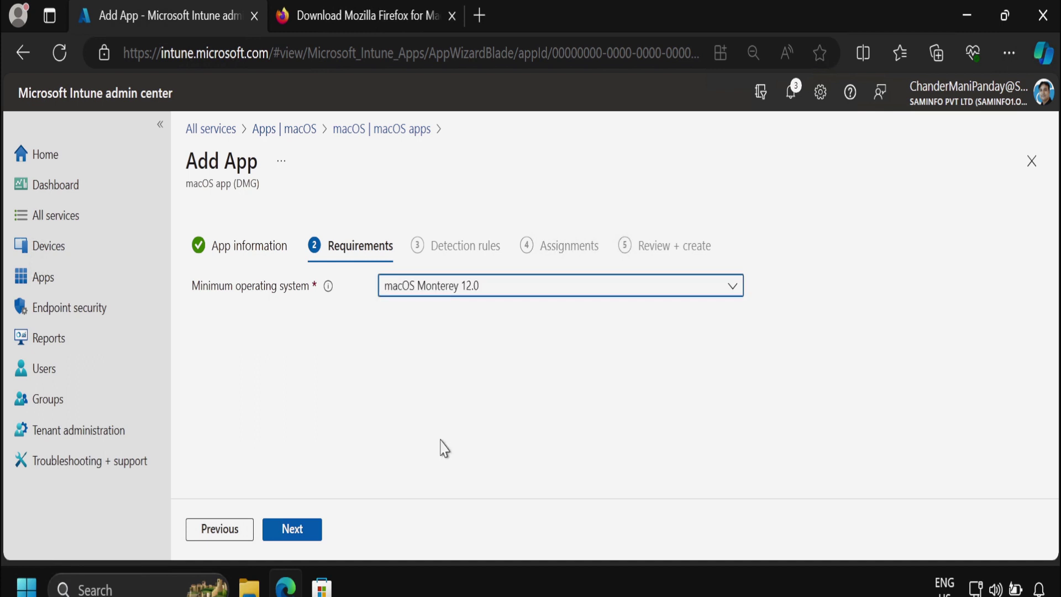
{"action": "left_click", "coordinate": [295, 533]}
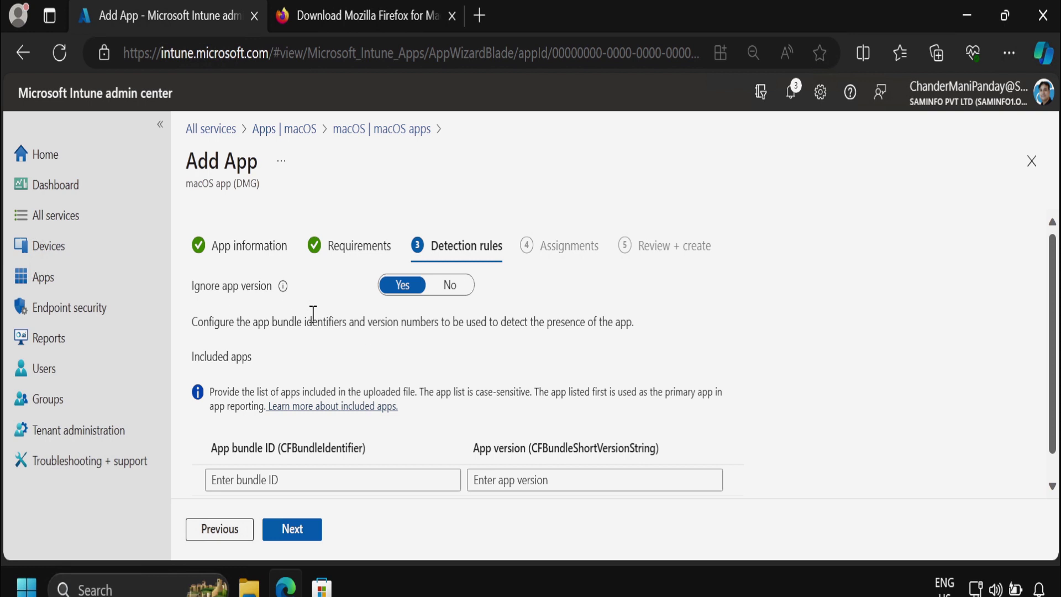
{"action": "mouse_move", "coordinate": [286, 299]}
{"action": "left_click", "coordinate": [459, 294]}
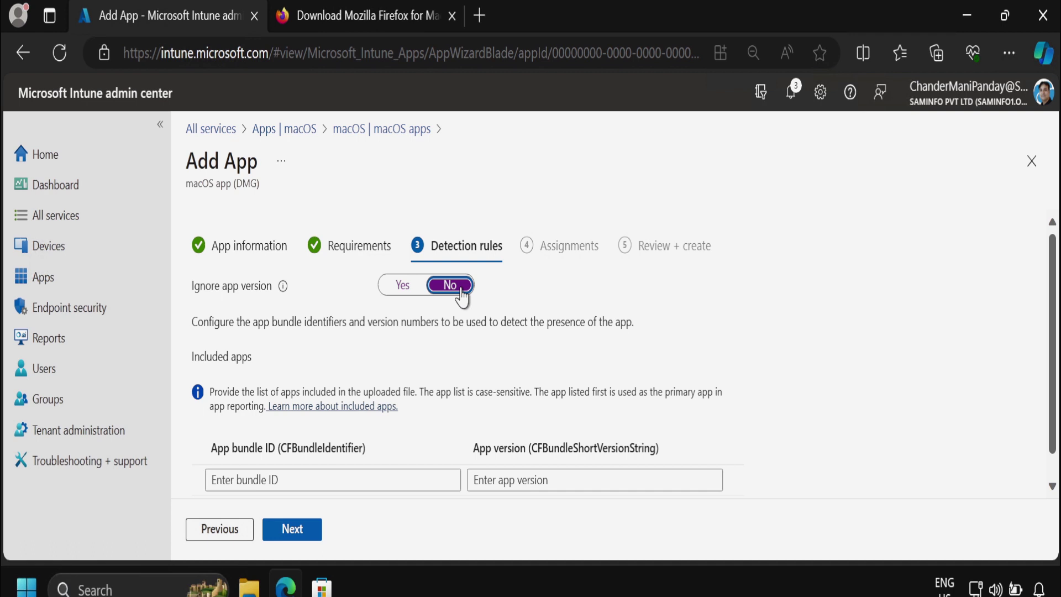
{"action": "left_click", "coordinate": [402, 285]}
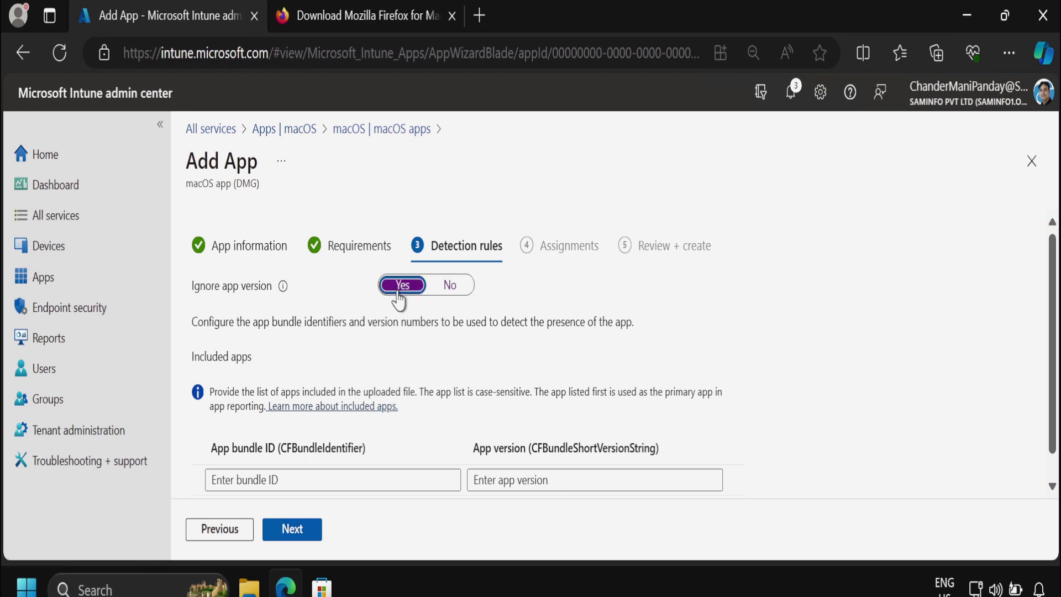
{"action": "scroll", "coordinate": [553, 354], "scroll_direction": "down", "scroll_amount": 1}
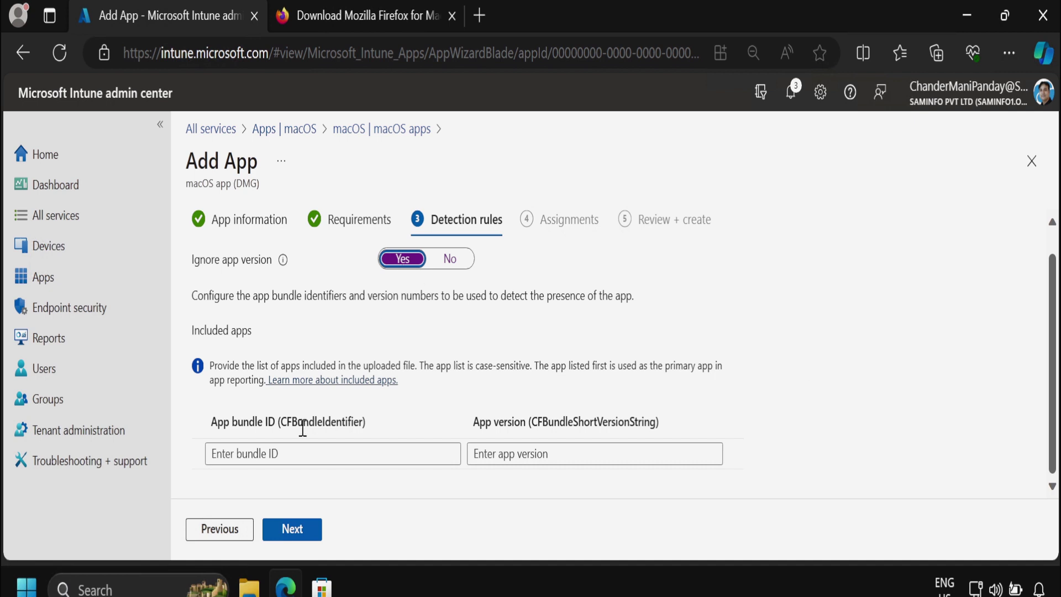
Step: Extract Firefox 122.0.dmg in Downloads with 7-Zip Extract Here
{"action": "left_click", "coordinate": [249, 587]}
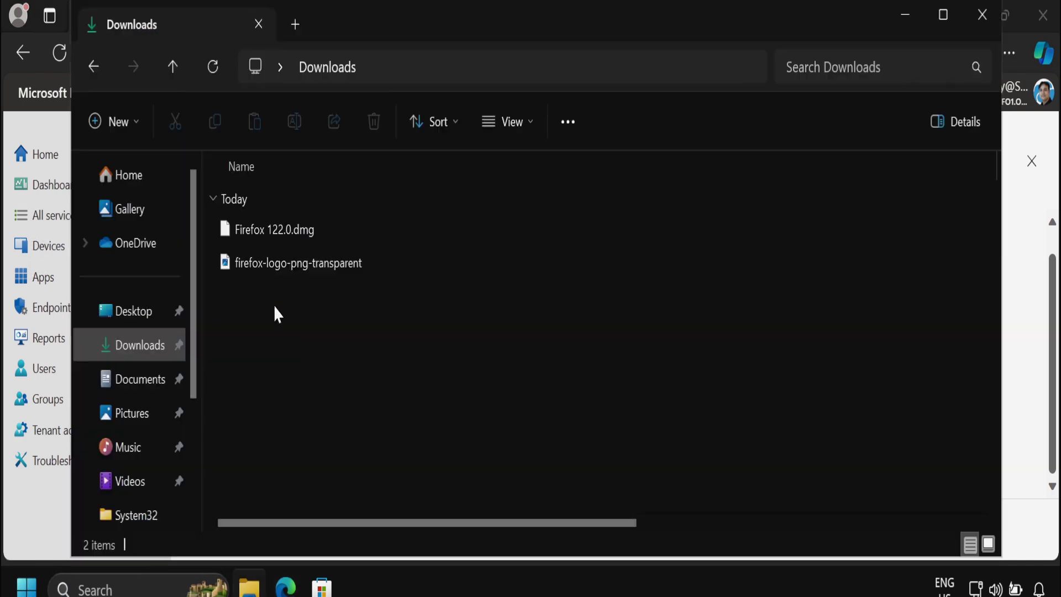
{"action": "left_click", "coordinate": [260, 240]}
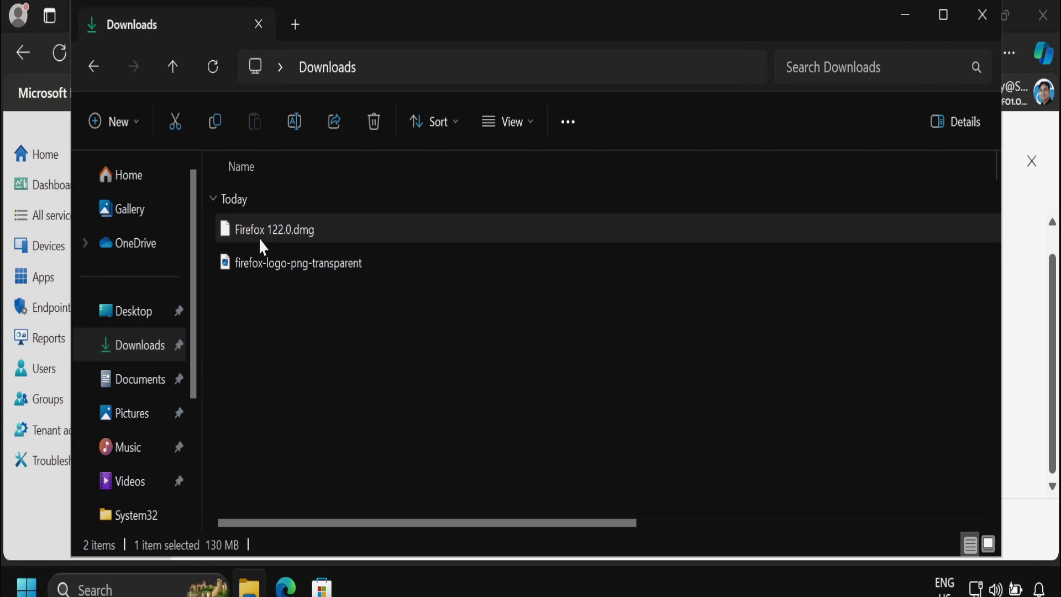
{"action": "right_click", "coordinate": [260, 239]}
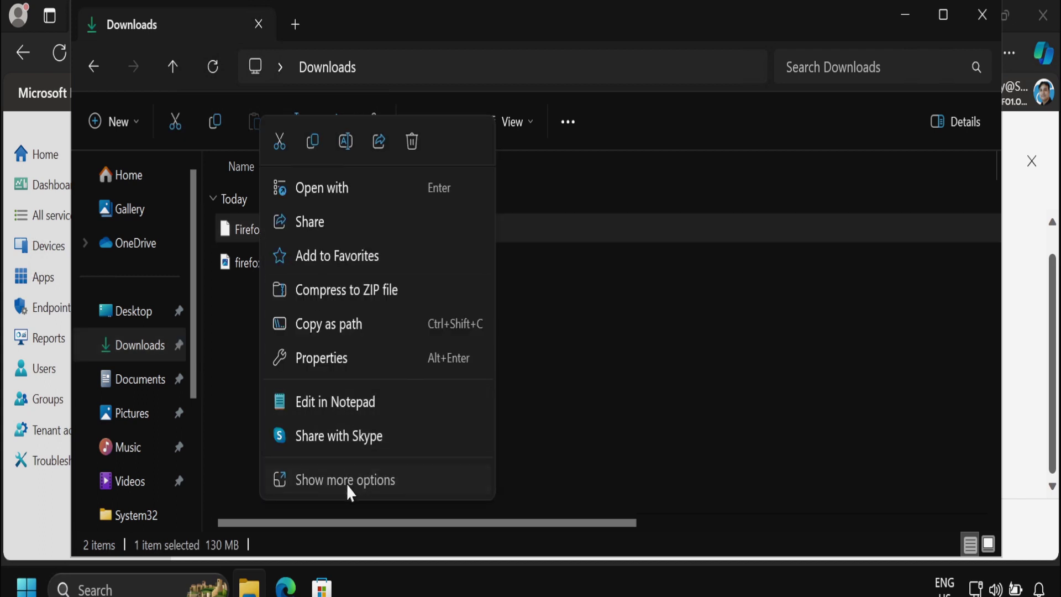
{"action": "left_click", "coordinate": [347, 481]}
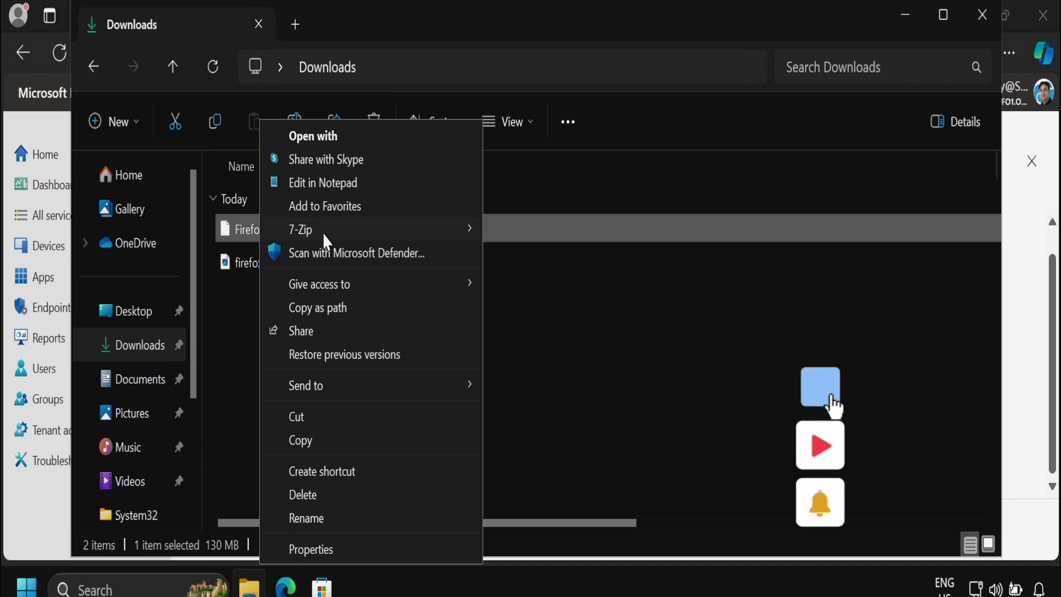
{"action": "mouse_move", "coordinate": [327, 231]}
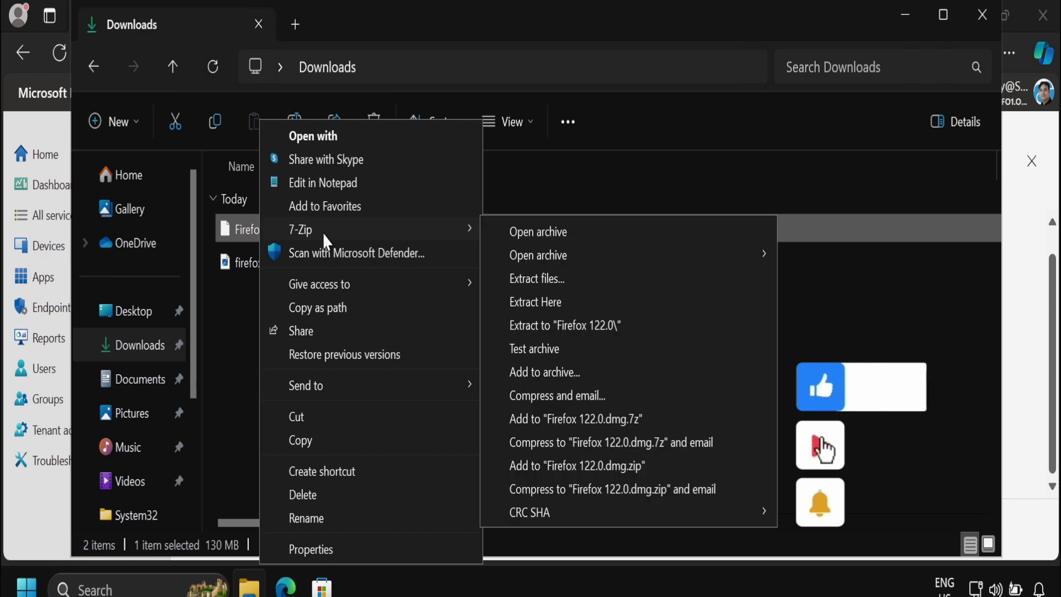
{"action": "left_click", "coordinate": [545, 303]}
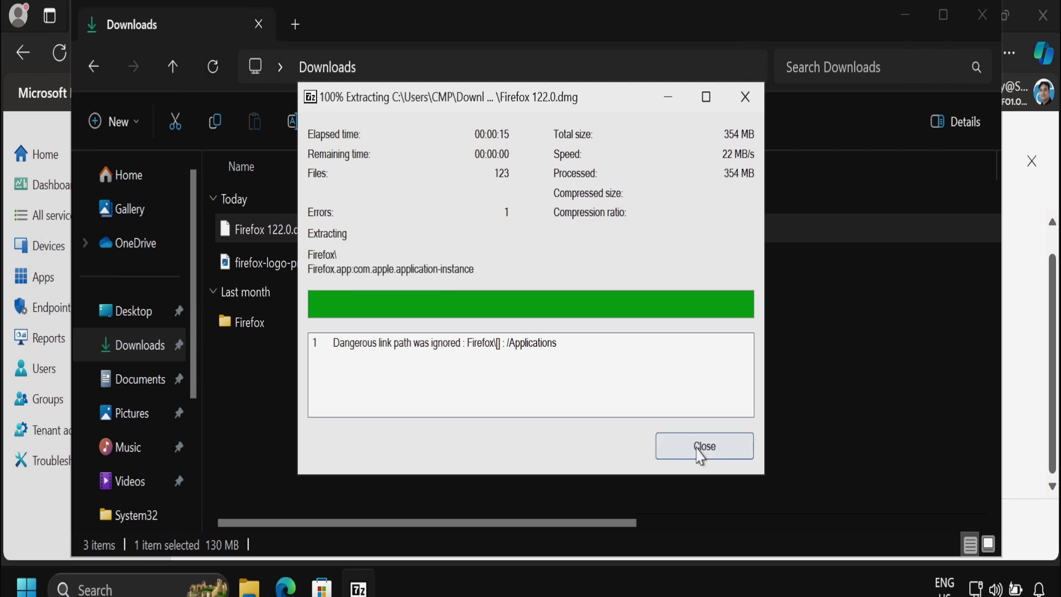
{"action": "left_click", "coordinate": [700, 453]}
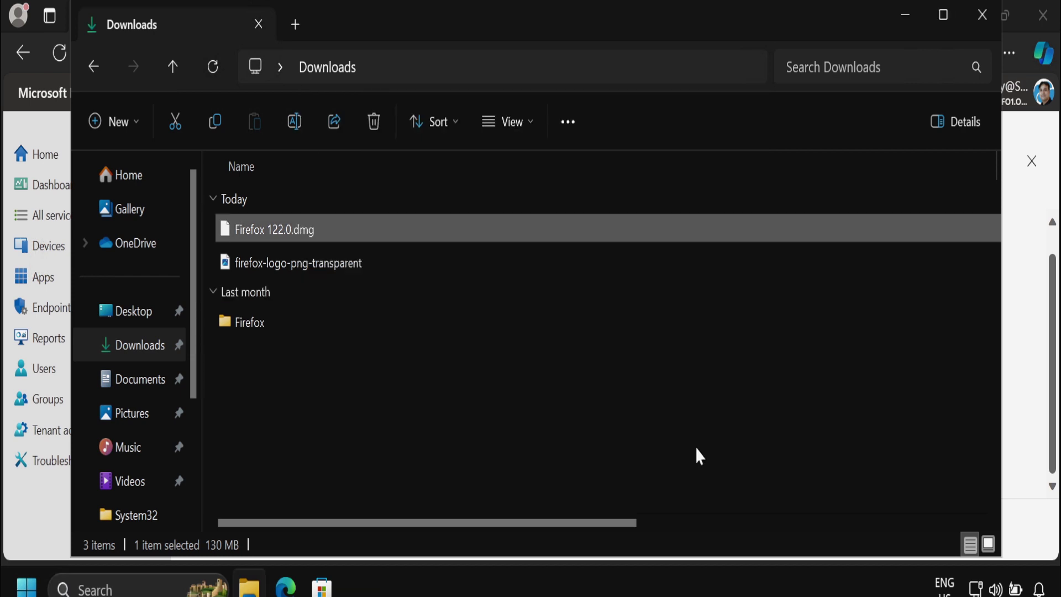
Step: Open Firefox > Firefox.app > Contents > Info.plist in Notepad
{"action": "double_click", "coordinate": [243, 330]}
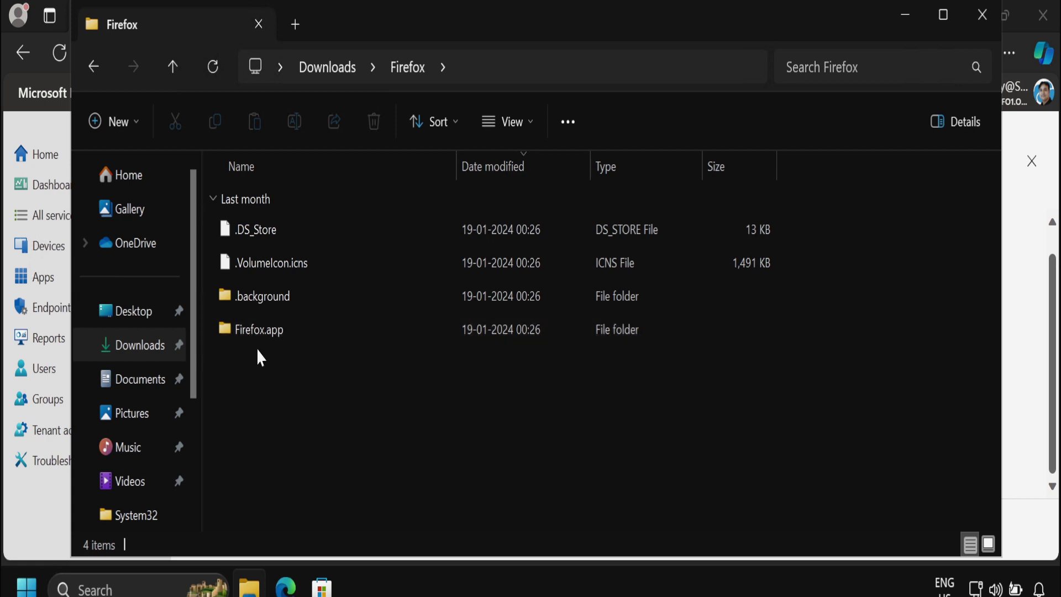
{"action": "double_click", "coordinate": [250, 338]}
{"action": "double_click", "coordinate": [261, 241]}
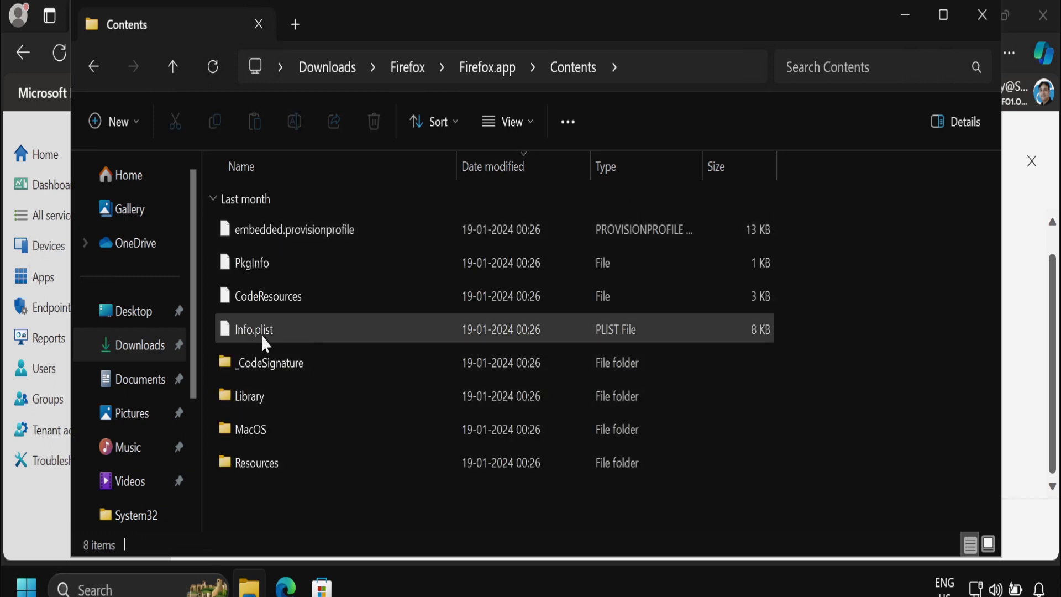
{"action": "left_click", "coordinate": [263, 337]}
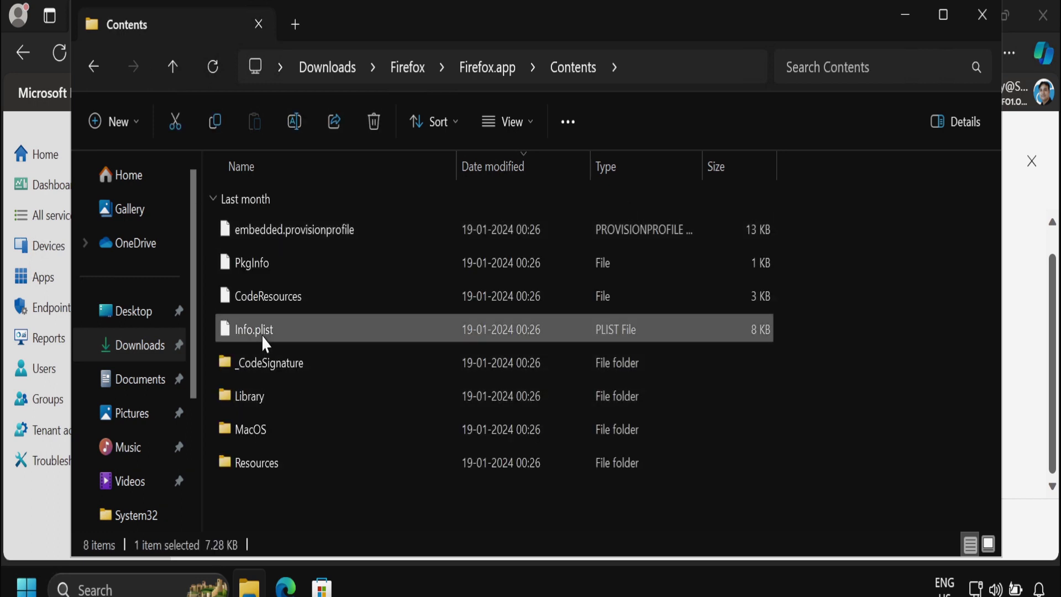
{"action": "right_click", "coordinate": [263, 337]}
{"action": "mouse_move", "coordinate": [340, 194]}
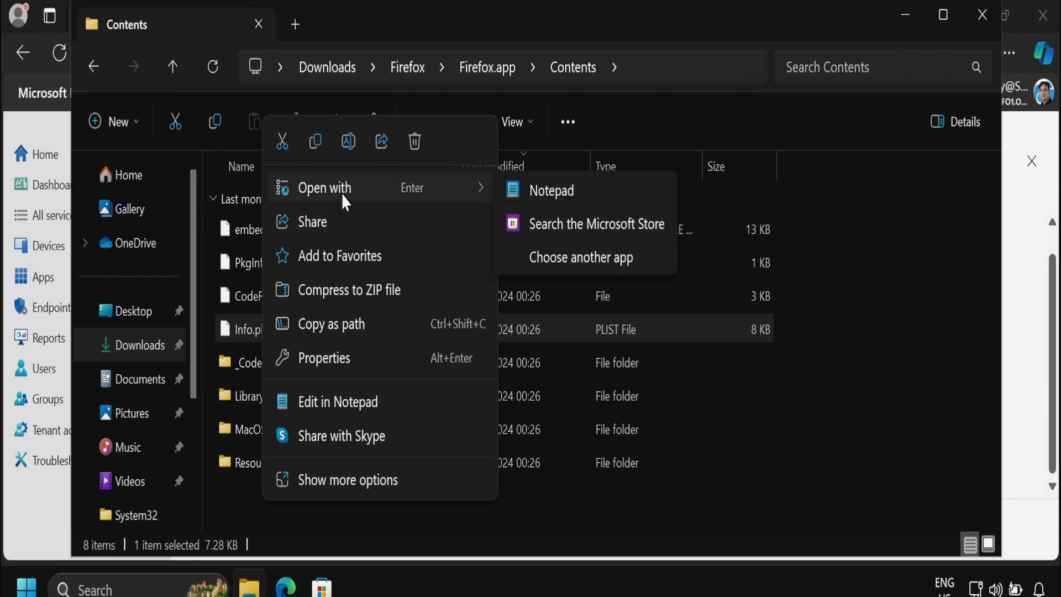
{"action": "left_click", "coordinate": [532, 191]}
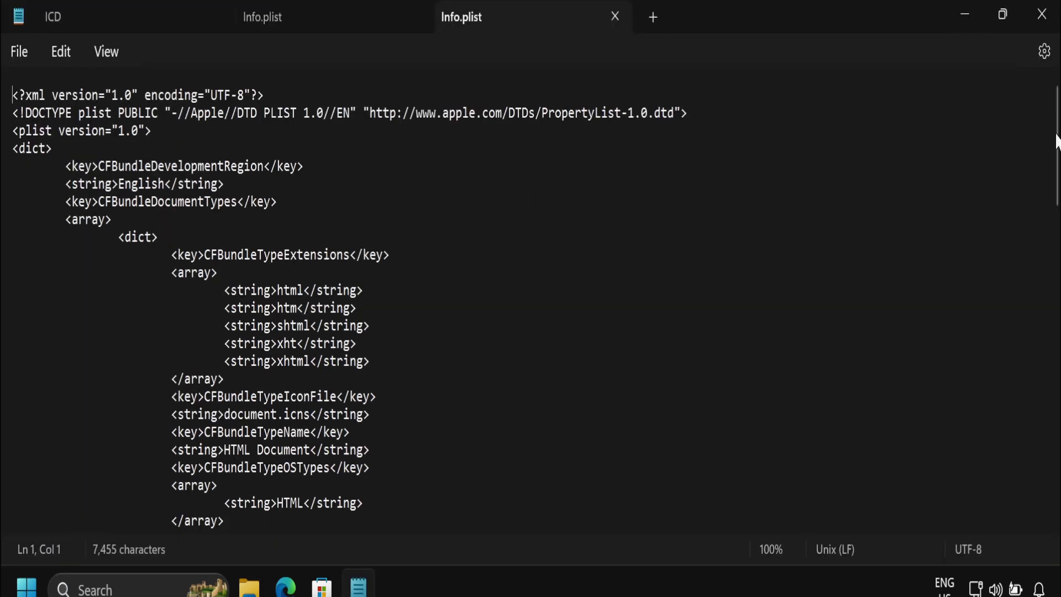
Step: Copy the CFBundleIdentifier value org.mozilla.firefox from Info.plist and return to Edge
{"action": "scroll", "coordinate": [1057, 145], "scroll_direction": "down", "scroll_amount": 20}
{"action": "scroll", "coordinate": [1059, 337], "scroll_direction": "down", "scroll_amount": 15}
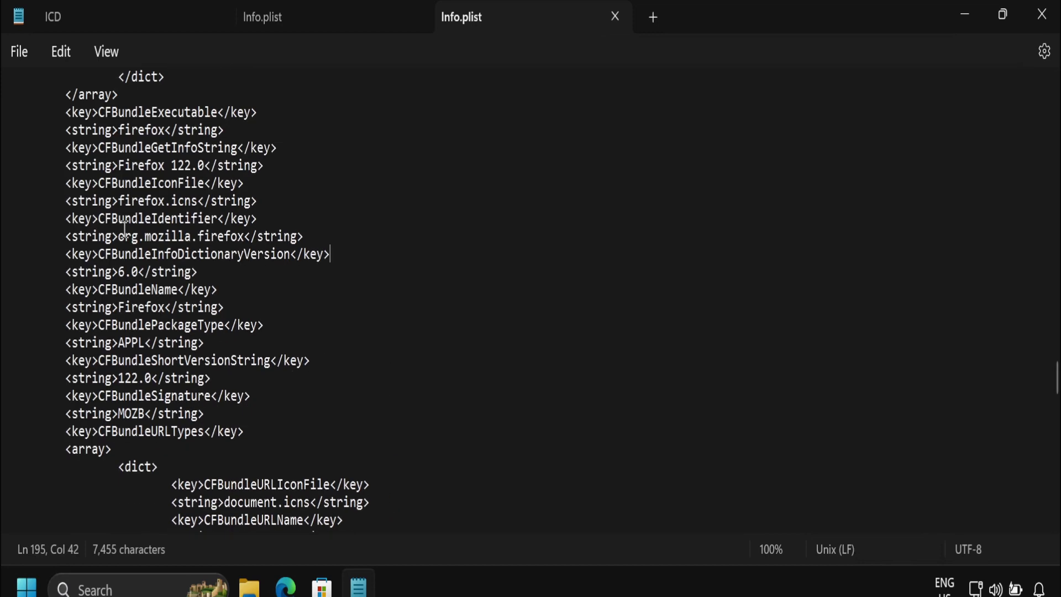
{"action": "left_click_drag", "start_coordinate": [100, 219], "coordinate": [217, 222]}
{"action": "left_click", "coordinate": [354, 254]}
{"action": "left_click_drag", "start_coordinate": [123, 237], "coordinate": [243, 239]}
{"action": "right_click", "coordinate": [244, 239]}
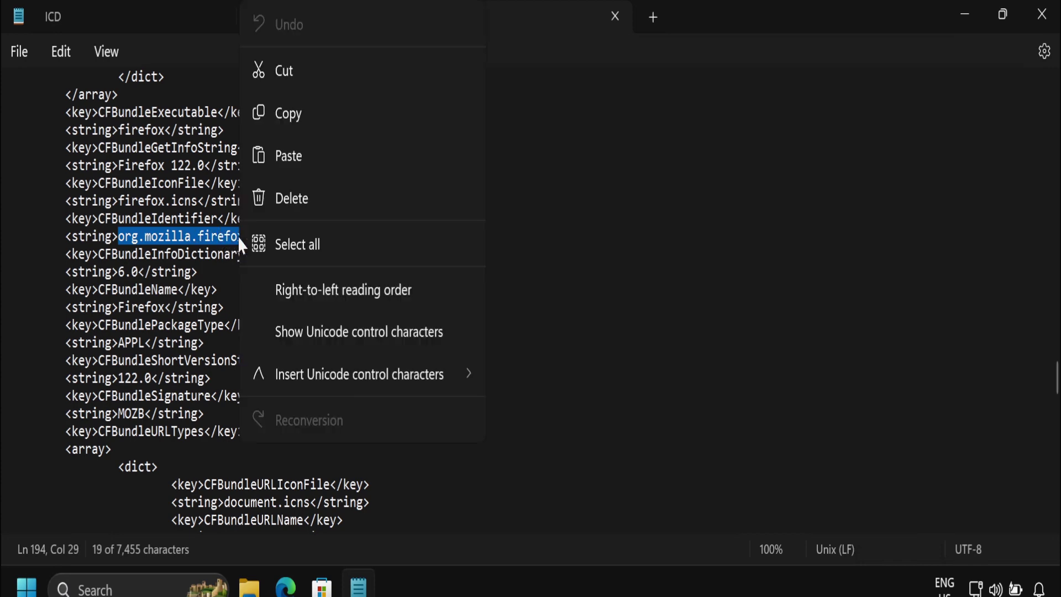
{"action": "left_click", "coordinate": [296, 126]}
{"action": "left_click", "coordinate": [286, 587]}
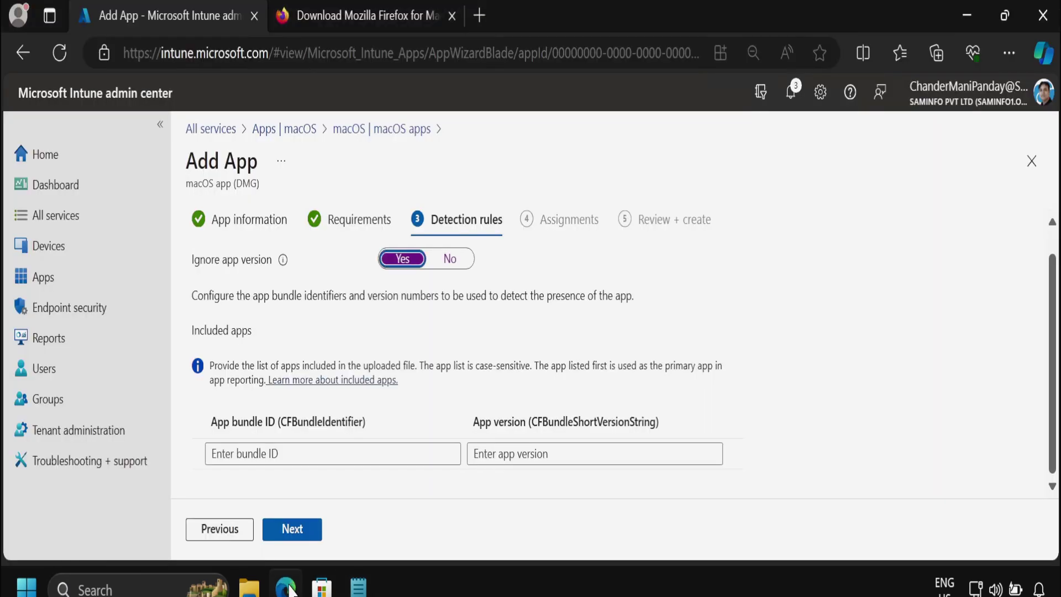
Step: Paste org.mozilla.firefox as the bundle ID and copy version 122.0 from Info.plist
{"action": "left_click", "coordinate": [271, 455]}
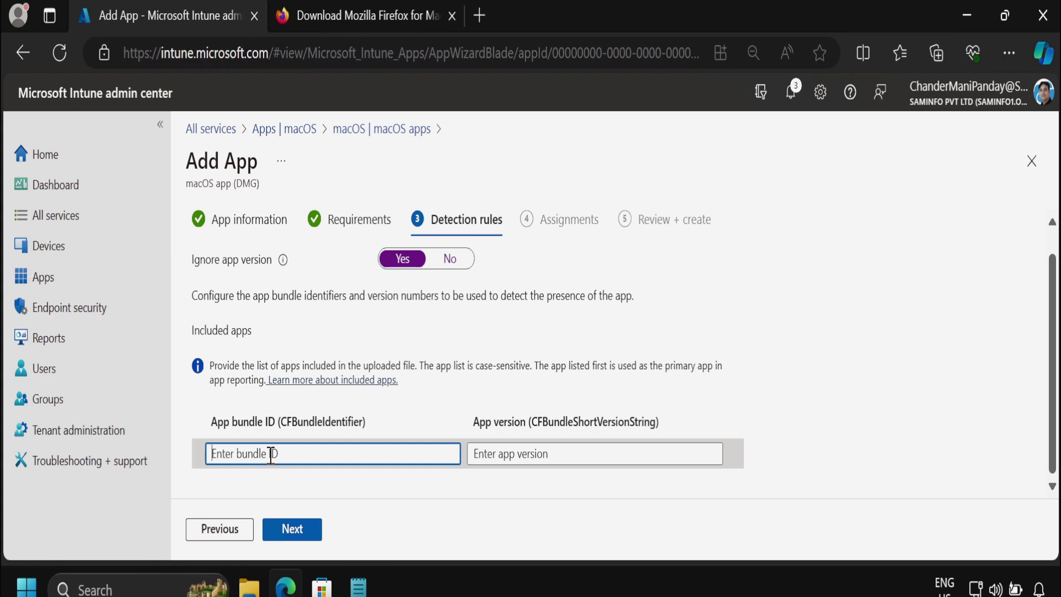
{"action": "key", "text": "ctrl+v"}
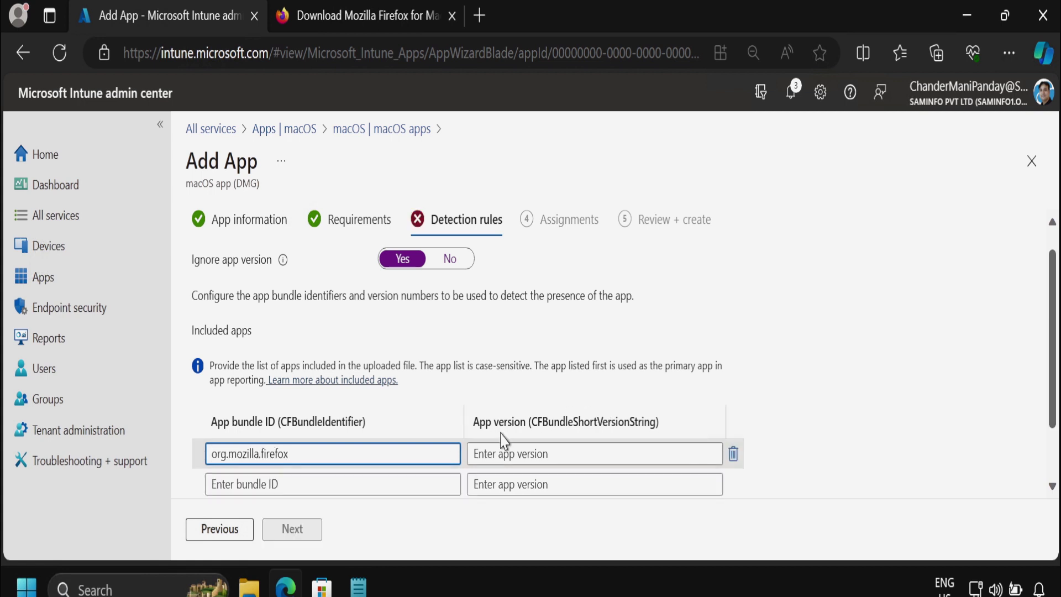
{"action": "left_click", "coordinate": [359, 587]}
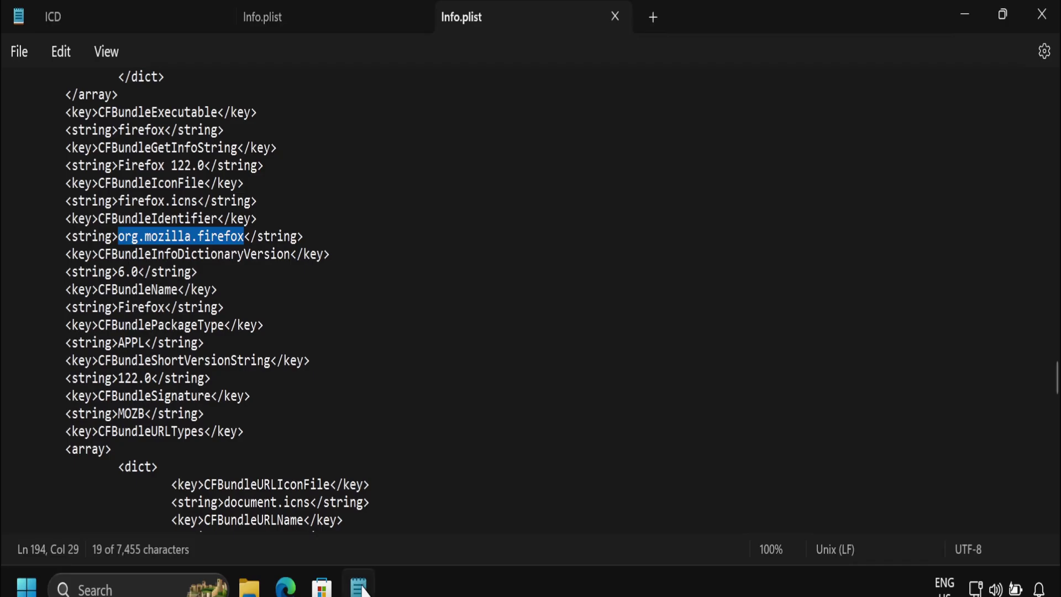
{"action": "left_click_drag", "start_coordinate": [105, 361], "coordinate": [270, 369]}
{"action": "left_click_drag", "start_coordinate": [119, 382], "coordinate": [153, 383]}
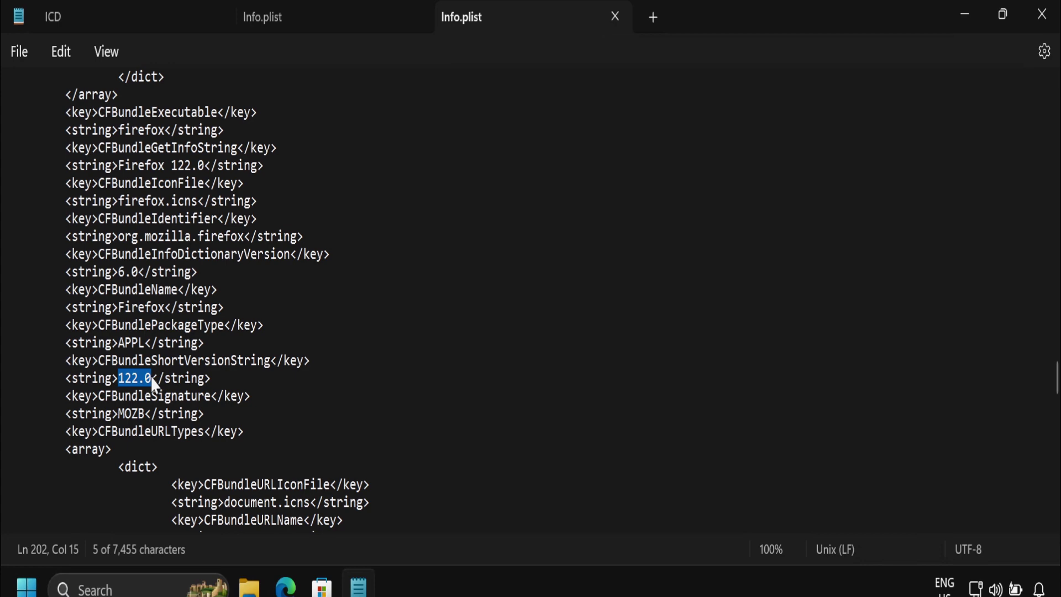
{"action": "right_click", "coordinate": [145, 380]}
{"action": "left_click", "coordinate": [196, 124]}
Step: Paste 122.0 into the App version field and advance to Assignments
{"action": "left_click", "coordinate": [286, 587]}
{"action": "left_click", "coordinate": [489, 458]}
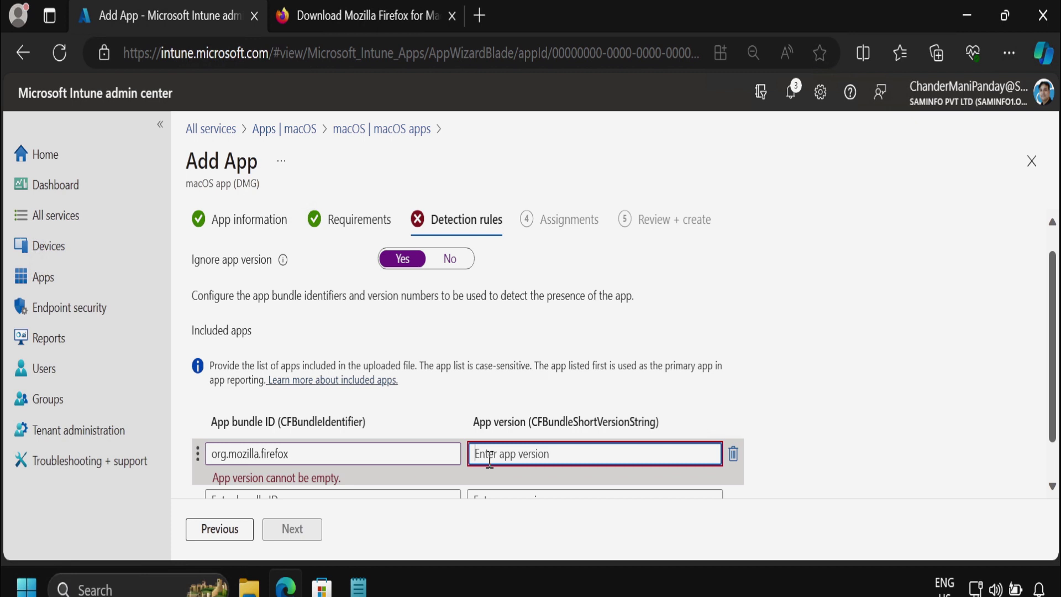
{"action": "key", "text": "ctrl+v"}
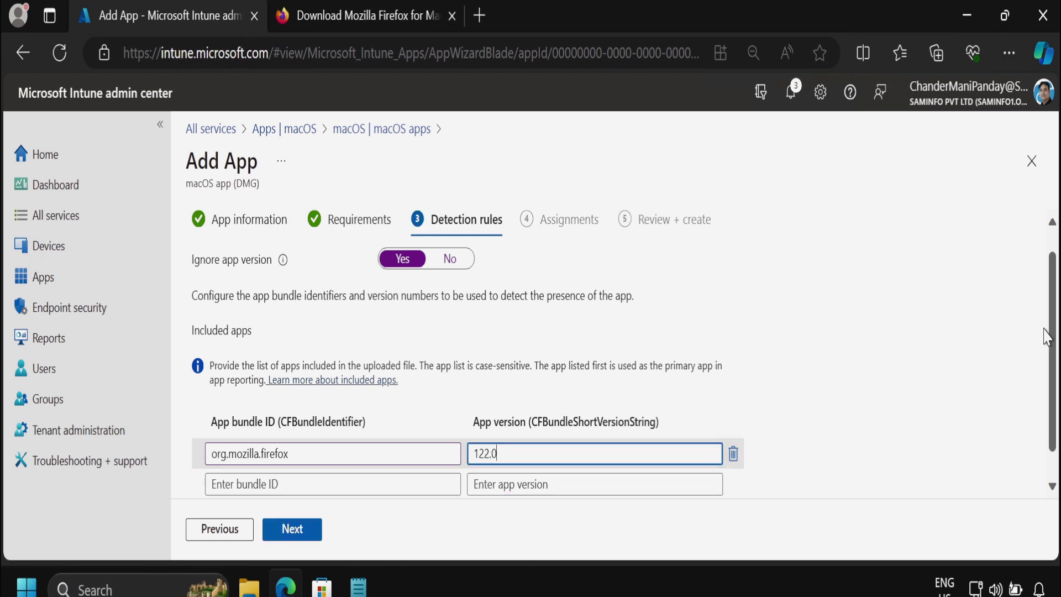
{"action": "scroll", "coordinate": [1049, 337], "scroll_direction": "down", "scroll_amount": 1}
{"action": "left_click", "coordinate": [306, 534]}
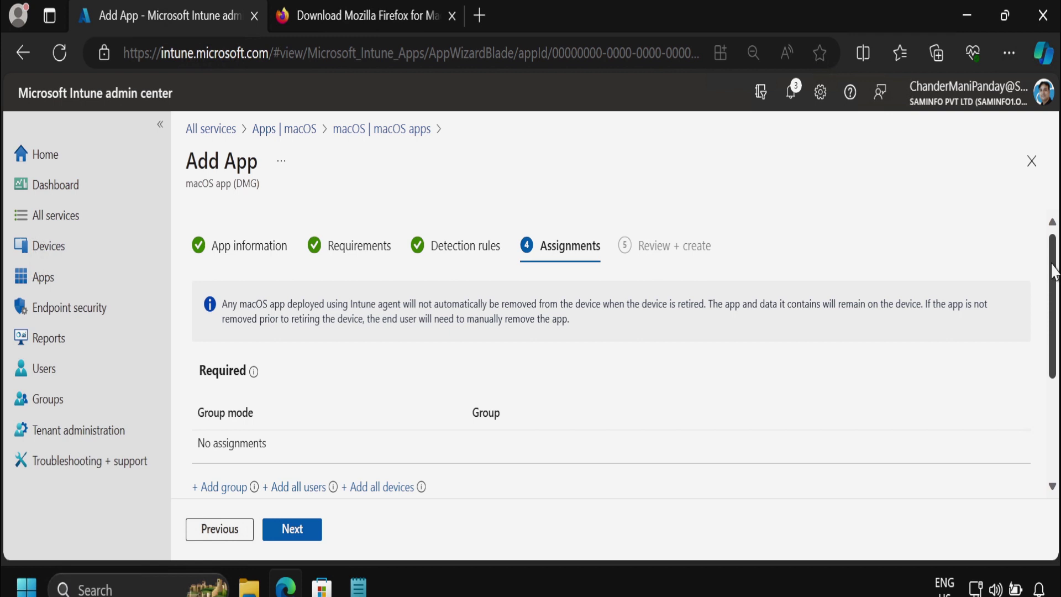
Step: Add All_macOS_Devices, found by searching 'mac', under Required and proceed to Review + create
{"action": "scroll", "coordinate": [1054, 271], "scroll_direction": "down", "scroll_amount": 3}
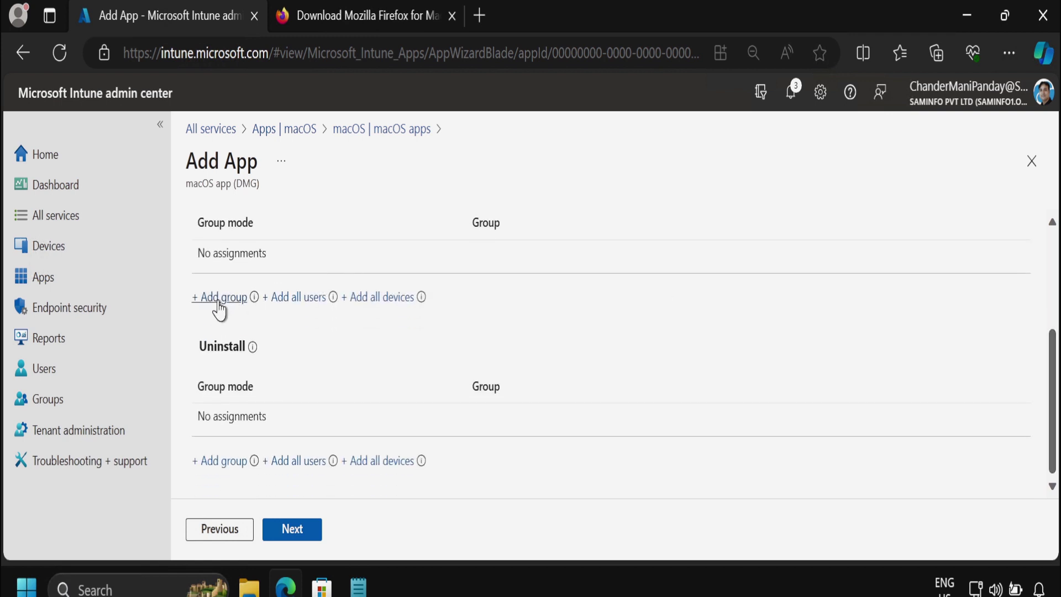
{"action": "left_click", "coordinate": [219, 302]}
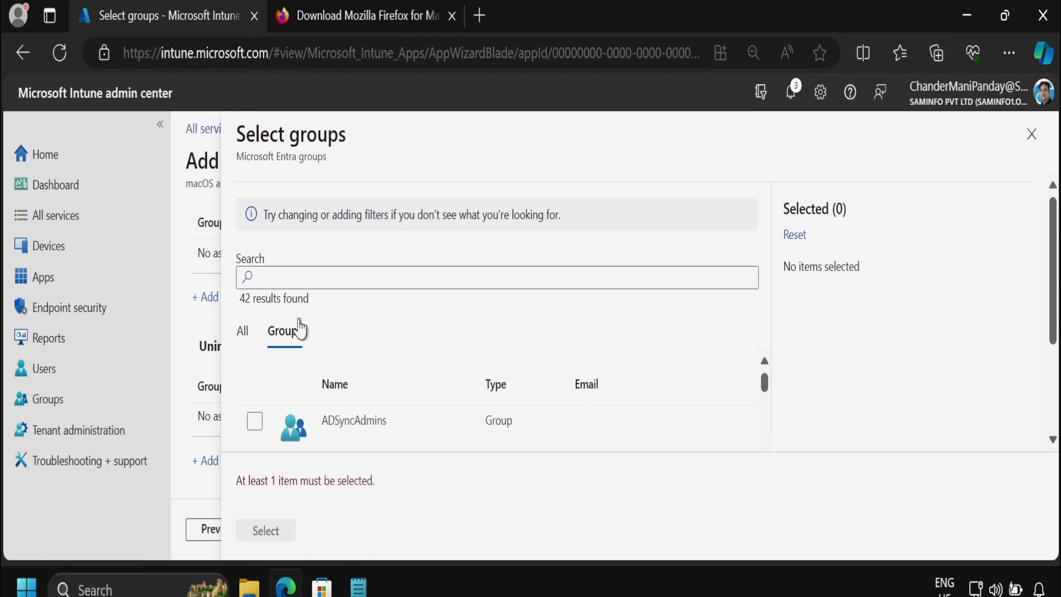
{"action": "left_click", "coordinate": [339, 272]}
{"action": "type", "text": "ma"}
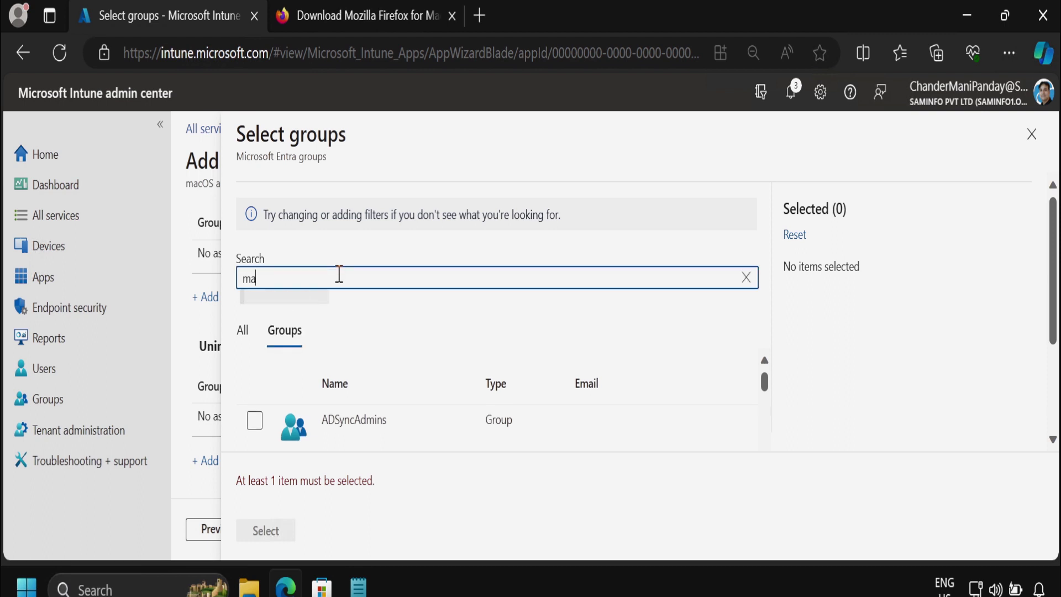
{"action": "type", "text": "c"}
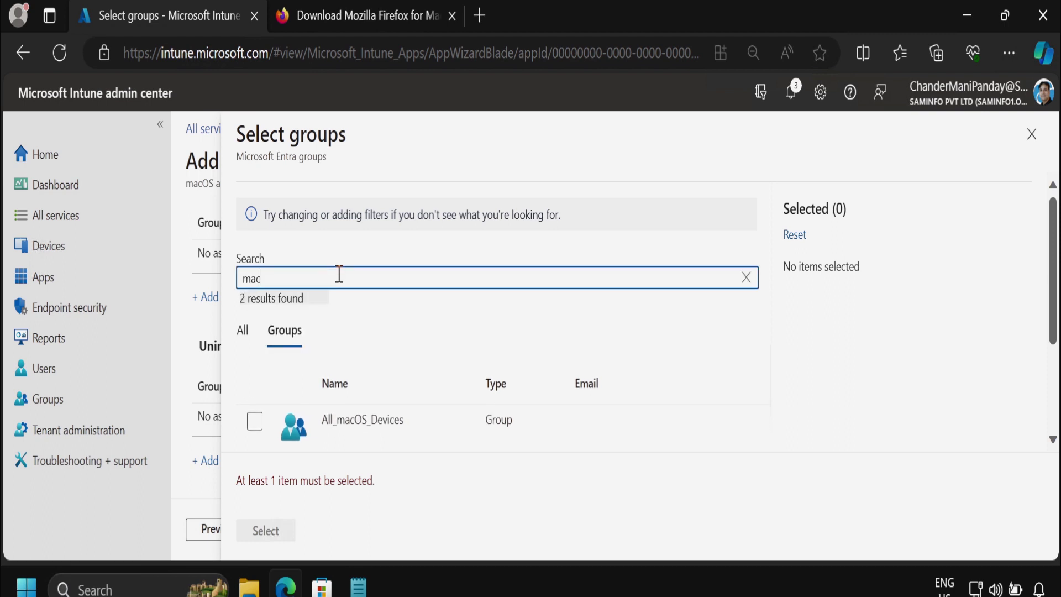
{"action": "left_click", "coordinate": [260, 426]}
{"action": "left_click", "coordinate": [282, 537]}
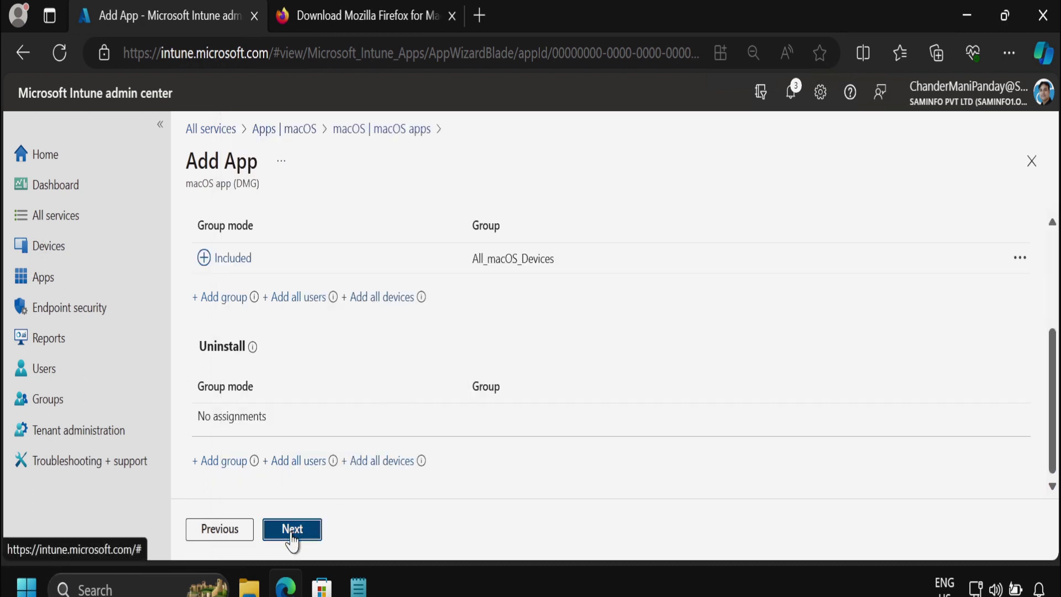
{"action": "left_click", "coordinate": [293, 540]}
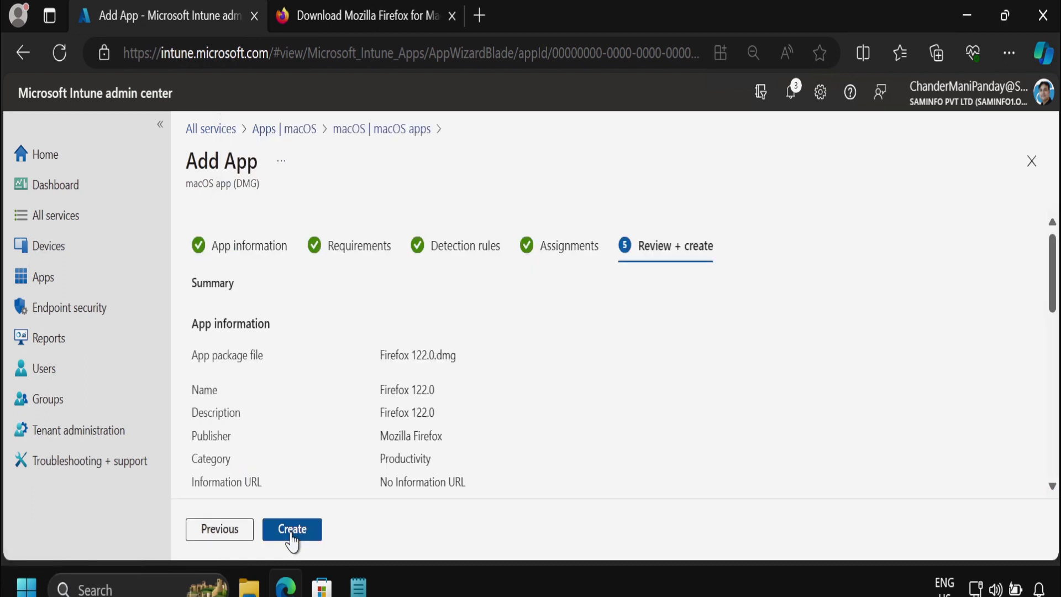
Step: Create the Firefox 122.0 macOS DMG app and review its Properties page
{"action": "left_click", "coordinate": [292, 530]}
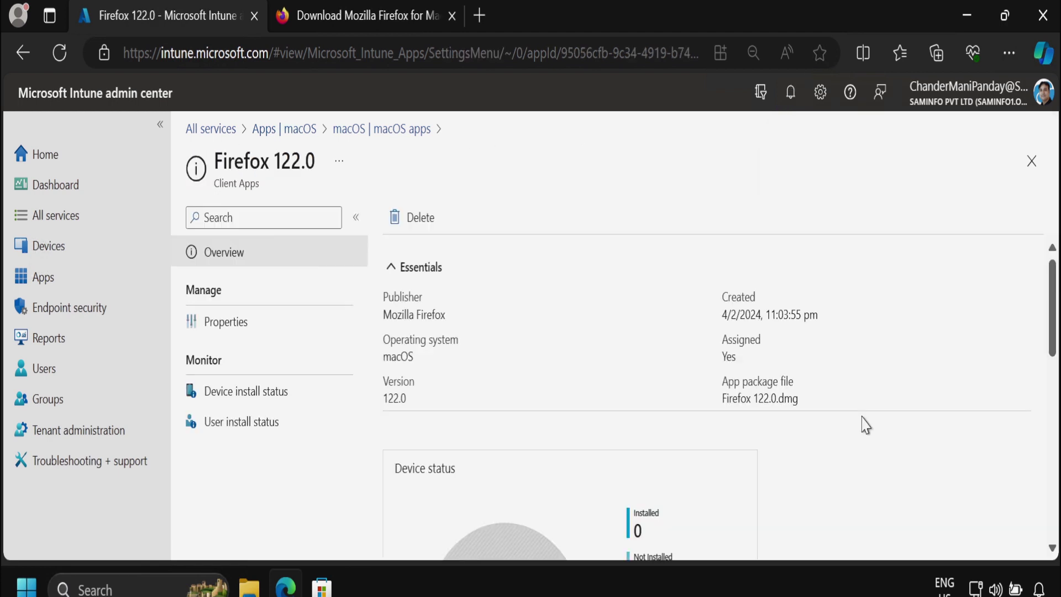
{"action": "left_click", "coordinate": [224, 323]}
{"action": "left_click_drag", "start_coordinate": [1047, 260], "coordinate": [1052, 468]}
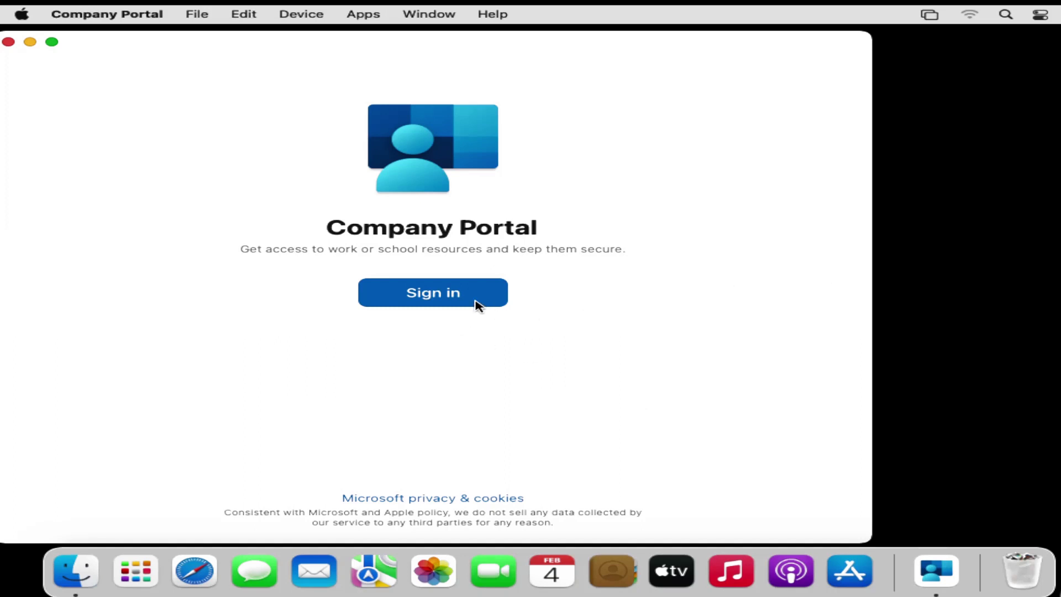
Step: Sign in to Company Portal and run Check status on the MacBook Pro
{"action": "left_click", "coordinate": [456, 297]}
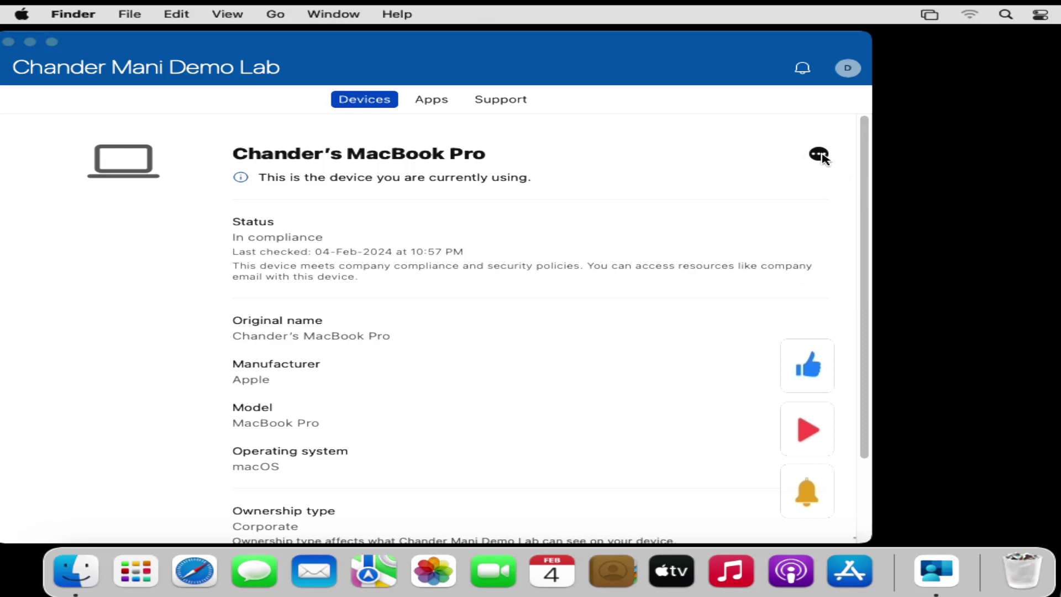
{"action": "left_click", "coordinate": [817, 154]}
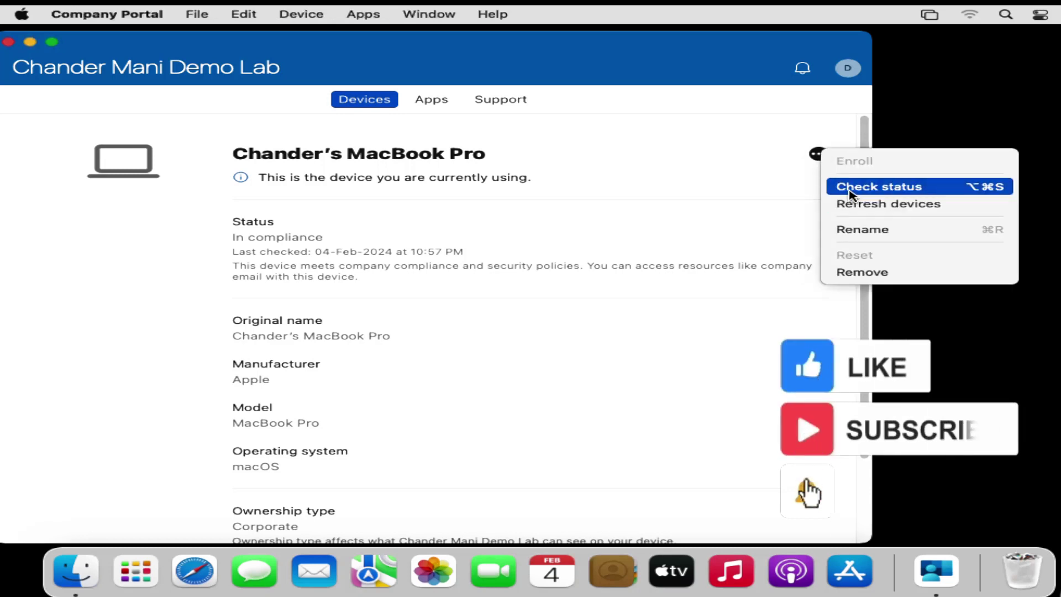
{"action": "left_click", "coordinate": [843, 192]}
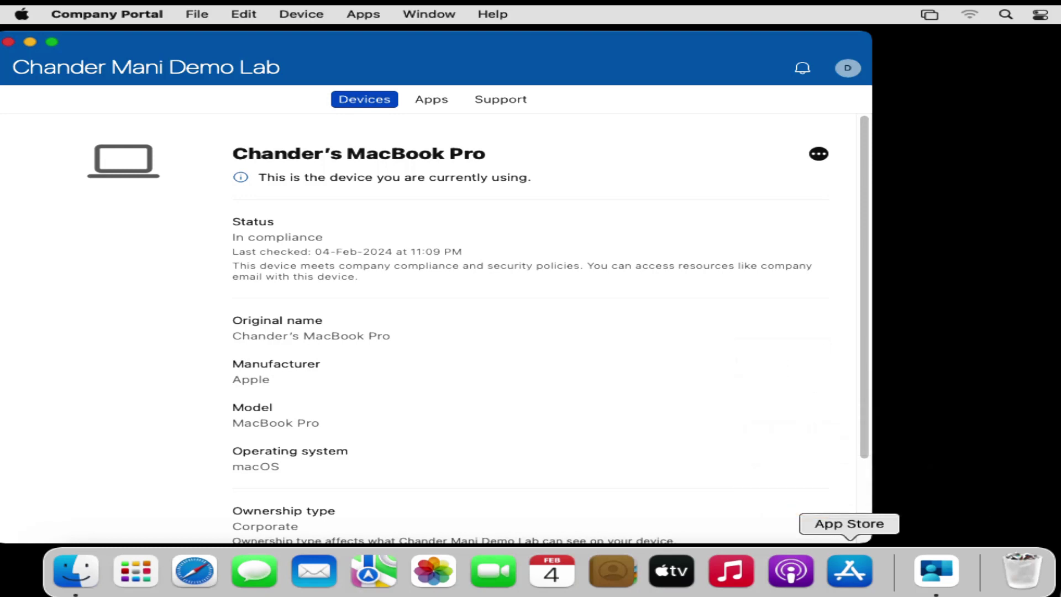
Step: Minimize Company Portal and launch Firefox from Finder's Applications folder
{"action": "key", "text": "super+m"}
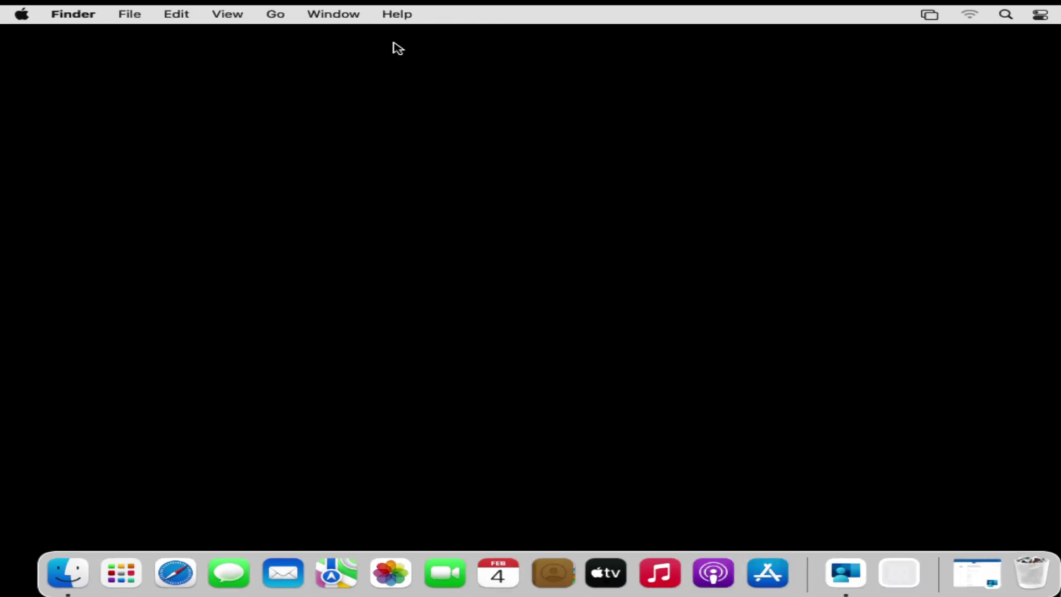
{"action": "left_click", "coordinate": [276, 16]}
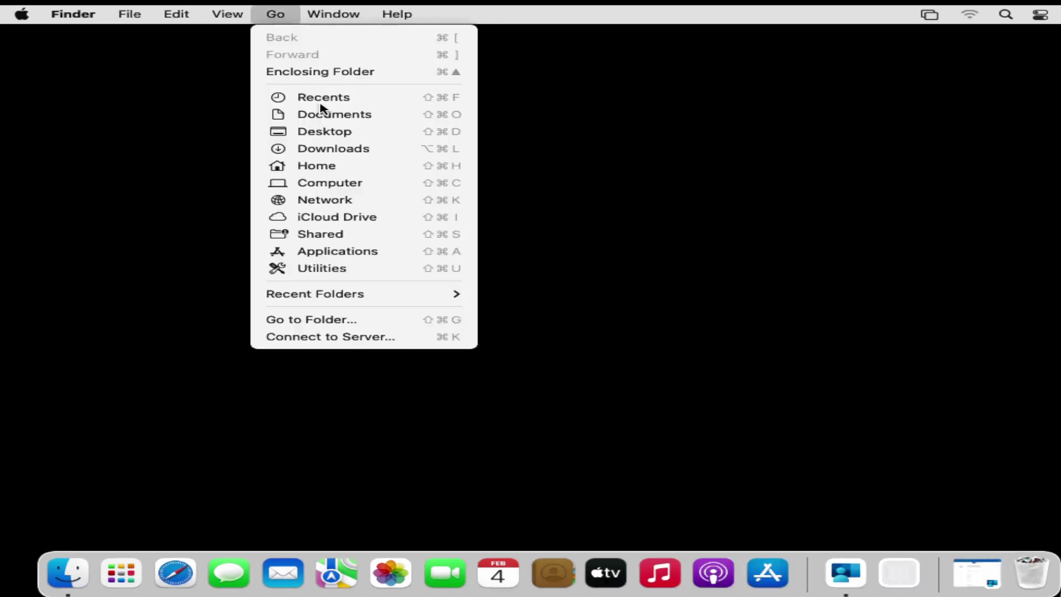
{"action": "left_click", "coordinate": [335, 252]}
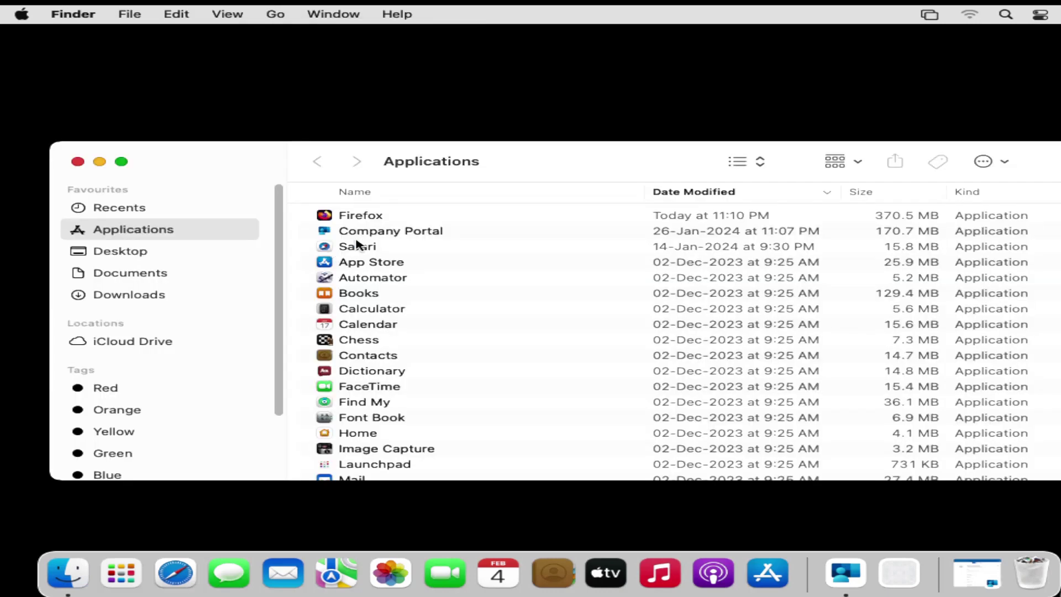
{"action": "double_click", "coordinate": [356, 215]}
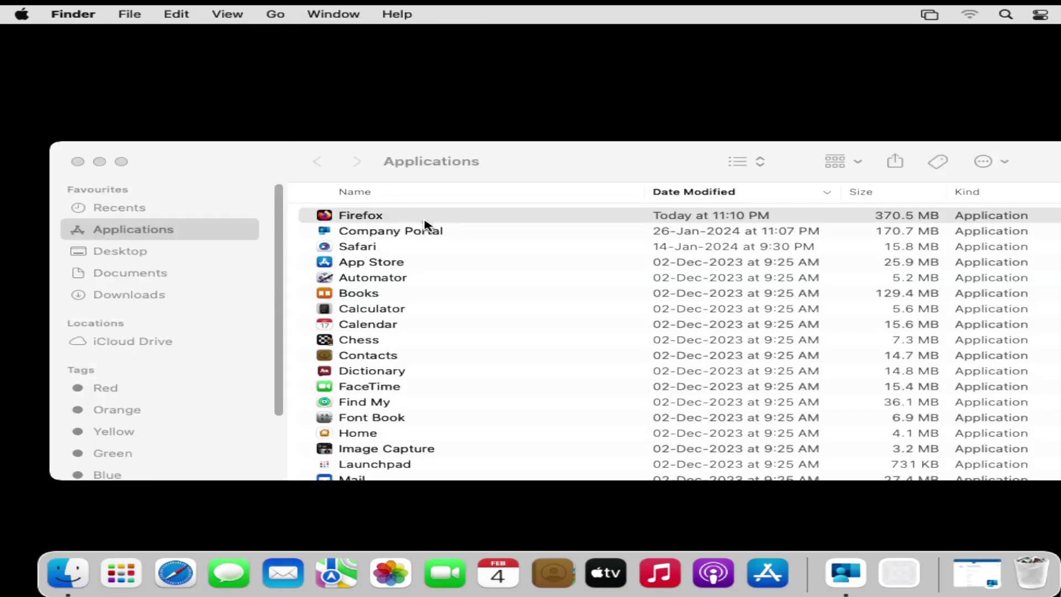
Step: Show Firefox's Get Info window and highlight its version, 122.0
{"action": "right_click", "coordinate": [358, 220]}
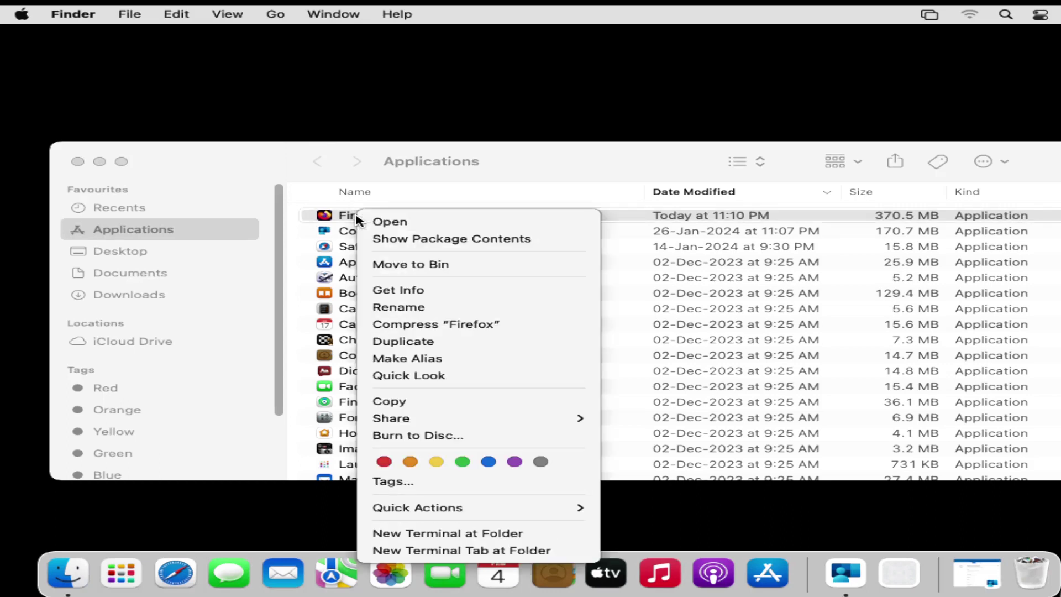
{"action": "left_click", "coordinate": [408, 292]}
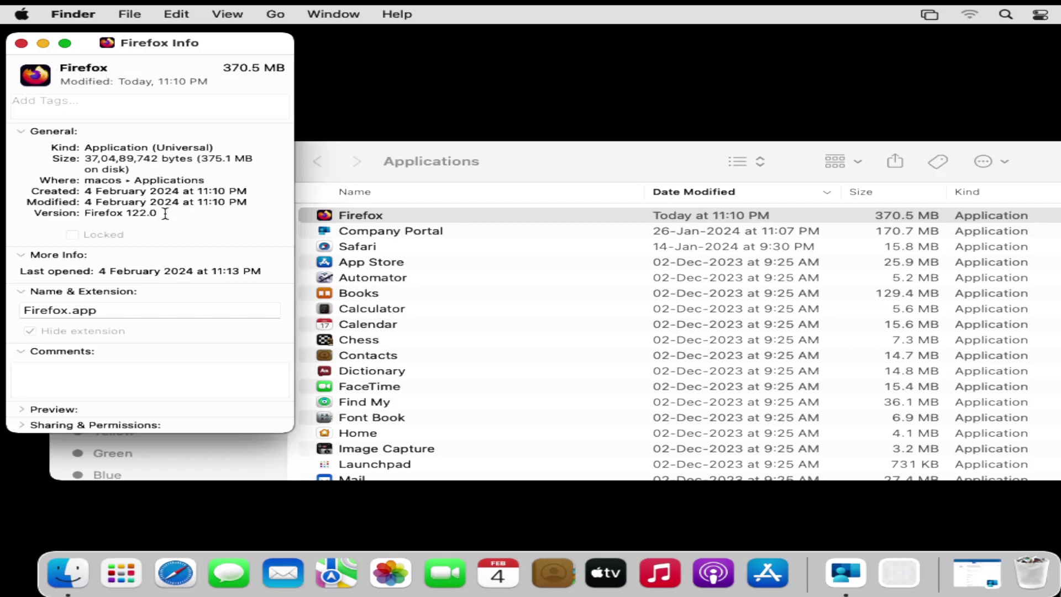
{"action": "left_click_drag", "start_coordinate": [165, 213], "coordinate": [126, 214]}
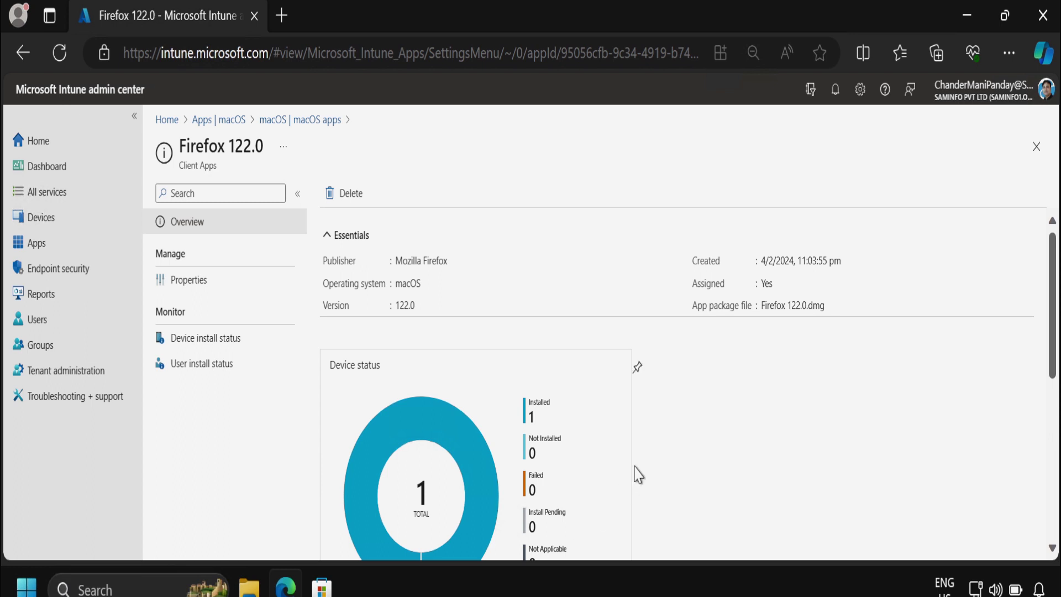
Step: Show Firefox 122.0's Device install status and highlight the MacBook Pro's Installed record
{"action": "mouse_move", "coordinate": [1055, 351]}
{"action": "left_mouse_down"}
{"action": "mouse_move", "coordinate": [1057, 398]}
{"action": "mouse_move", "coordinate": [1054, 331]}
{"action": "left_mouse_up"}
{"action": "left_click", "coordinate": [204, 344]}
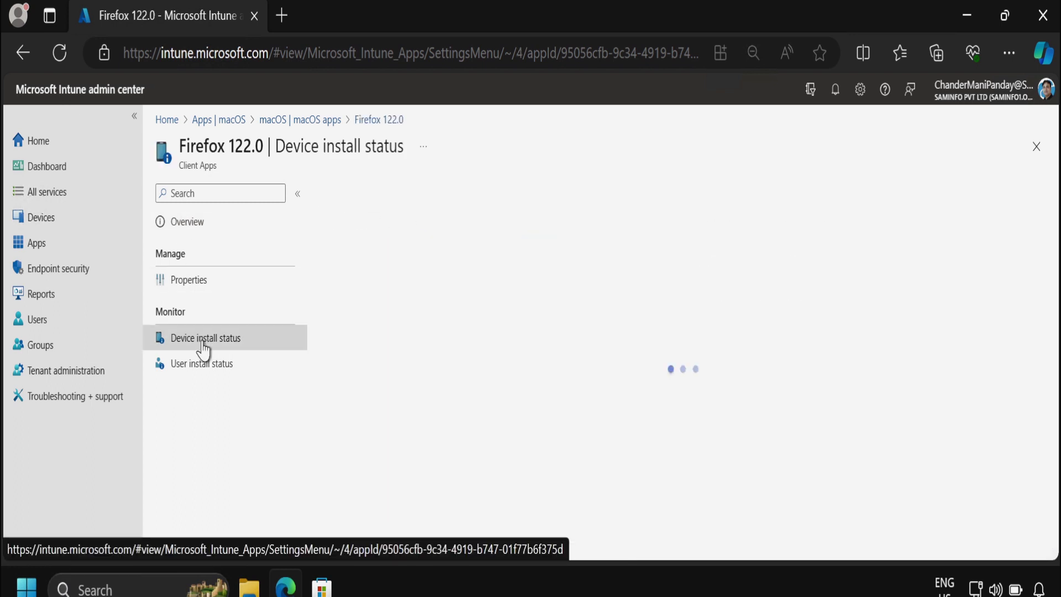
{"action": "left_click_drag", "start_coordinate": [412, 338], "coordinate": [323, 354]}
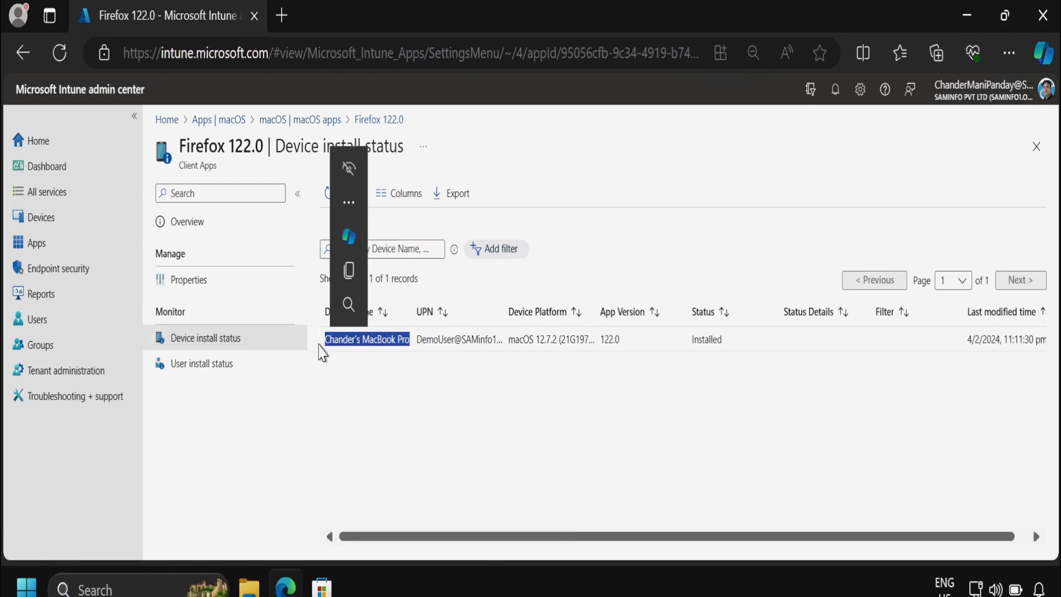
{"action": "left_click", "coordinate": [496, 402]}
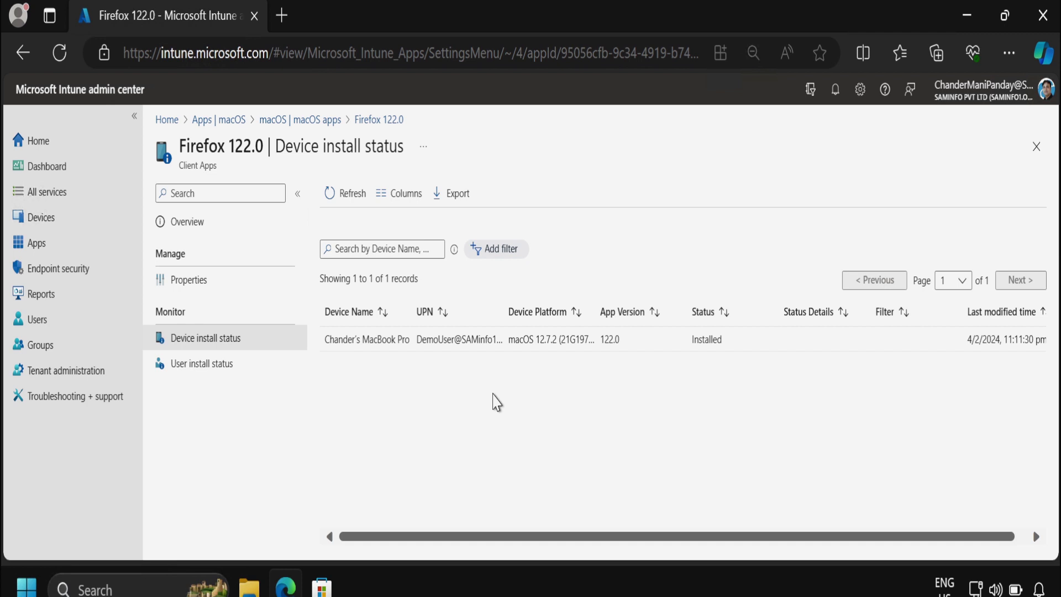